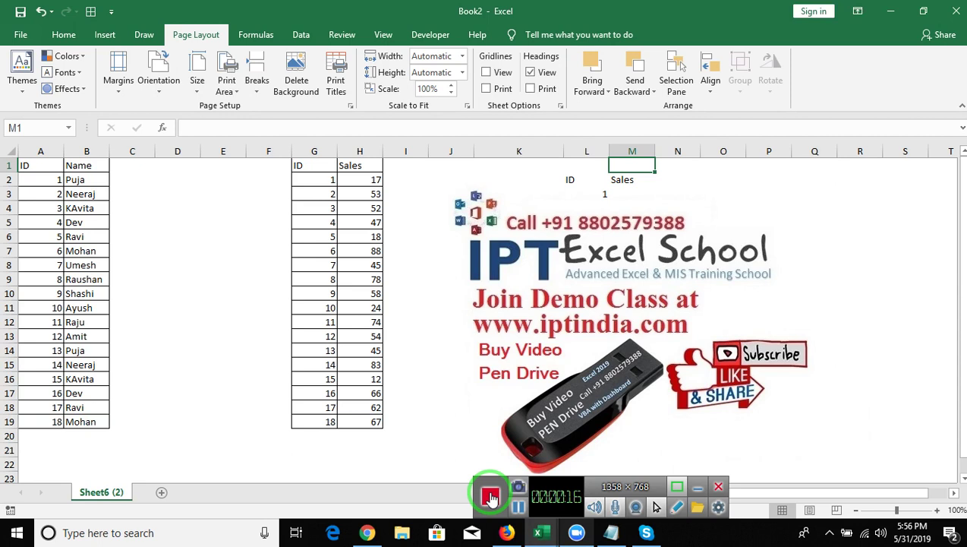
Step: Review the ID/Name table, the ID/Sales table and the Sales header cell M2
{"action": "key", "text": "Down"}
{"action": "key", "text": "Down"}
{"action": "key", "text": "Up"}
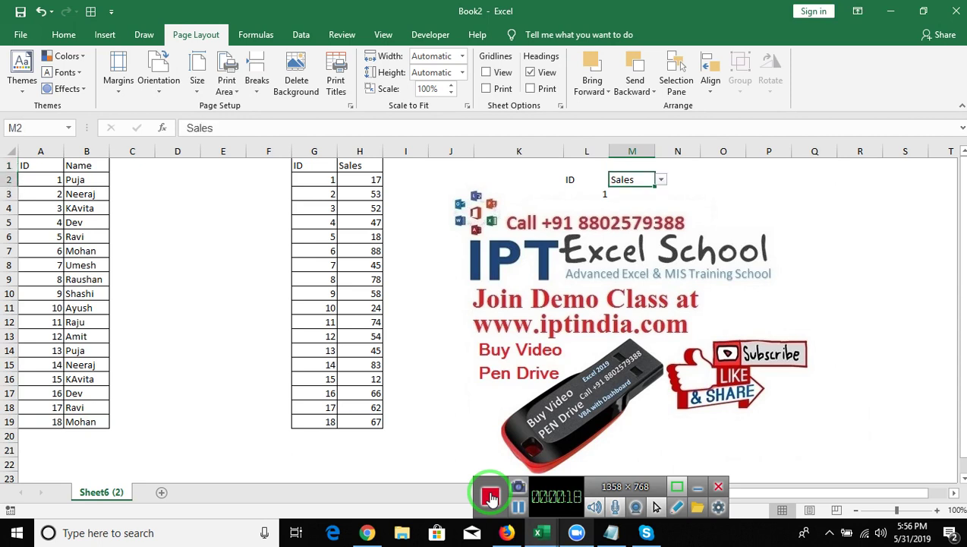
{"action": "key", "text": "Down"}
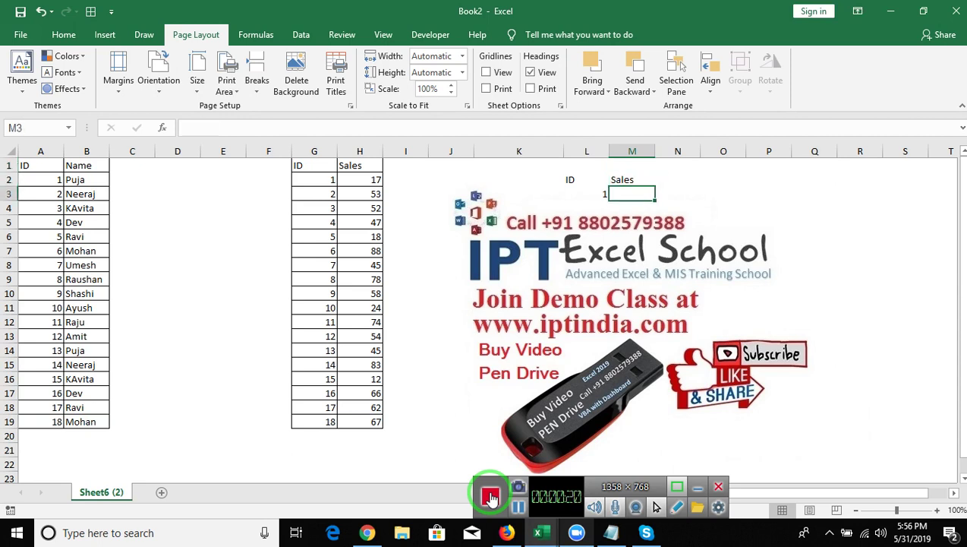
{"action": "key", "text": "Up"}
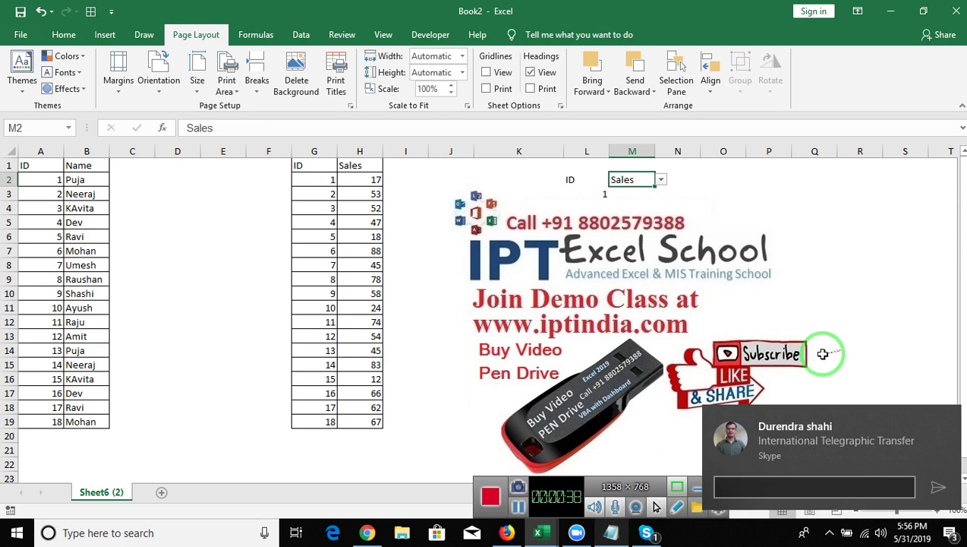
{"action": "left_click", "coordinate": [763, 307]}
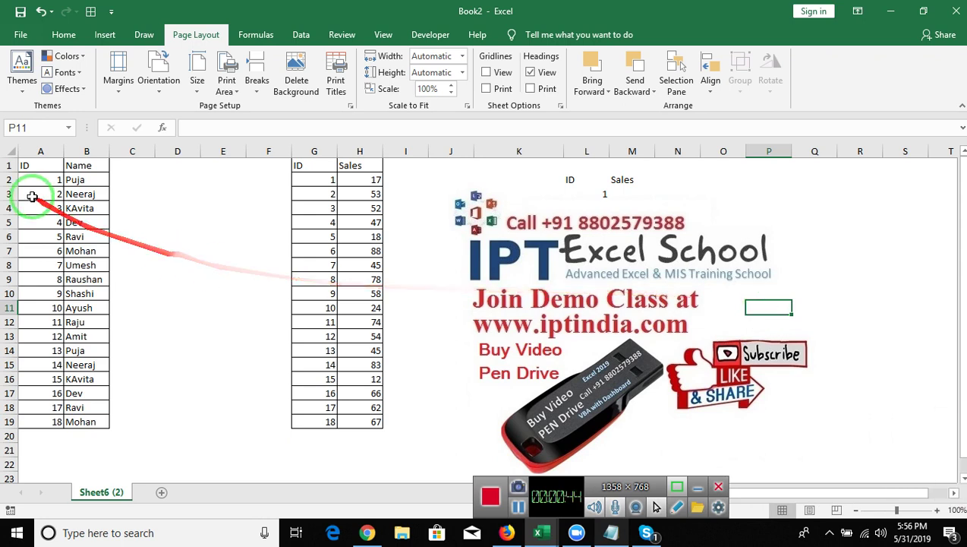
{"action": "left_click_drag", "start_coordinate": [45, 164], "coordinate": [81, 420]}
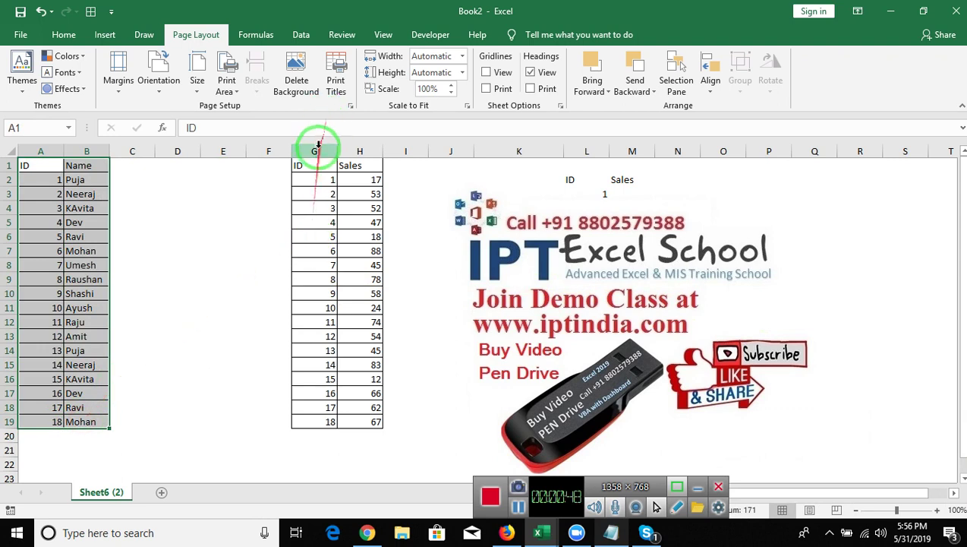
{"action": "mouse_move", "coordinate": [314, 166]}
{"action": "left_mouse_down"}
{"action": "mouse_move", "coordinate": [379, 201]}
{"action": "mouse_move", "coordinate": [357, 420]}
{"action": "left_mouse_up"}
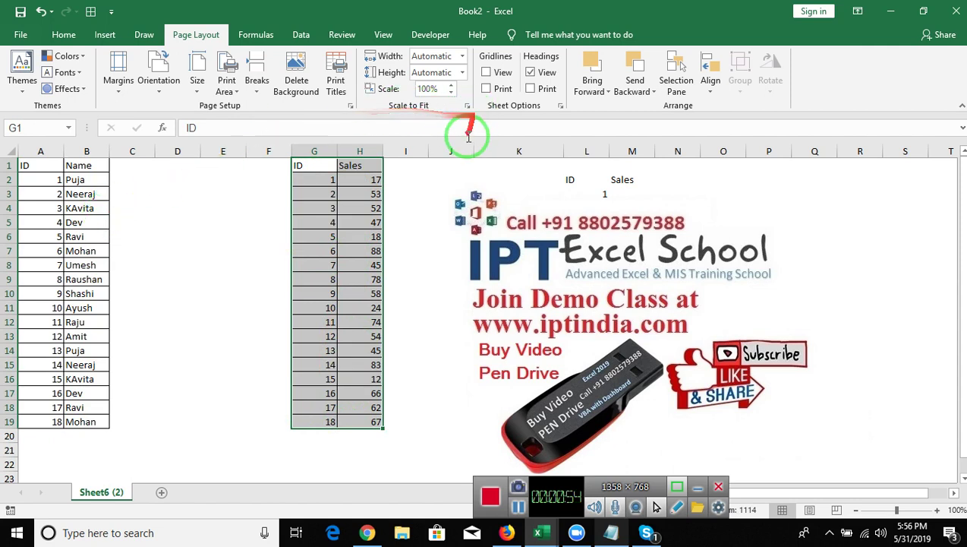
{"action": "left_click", "coordinate": [73, 178]}
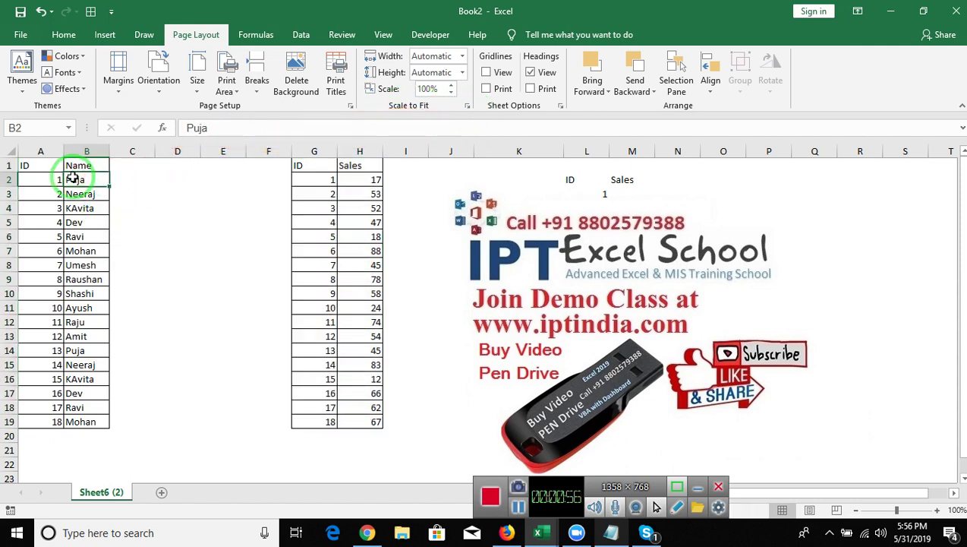
{"action": "left_click", "coordinate": [368, 221]}
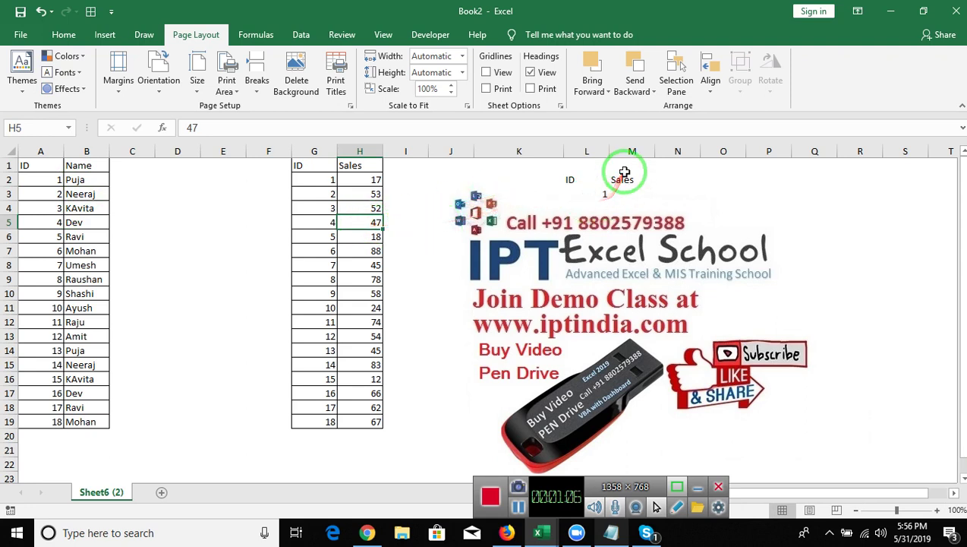
{"action": "left_click", "coordinate": [624, 178]}
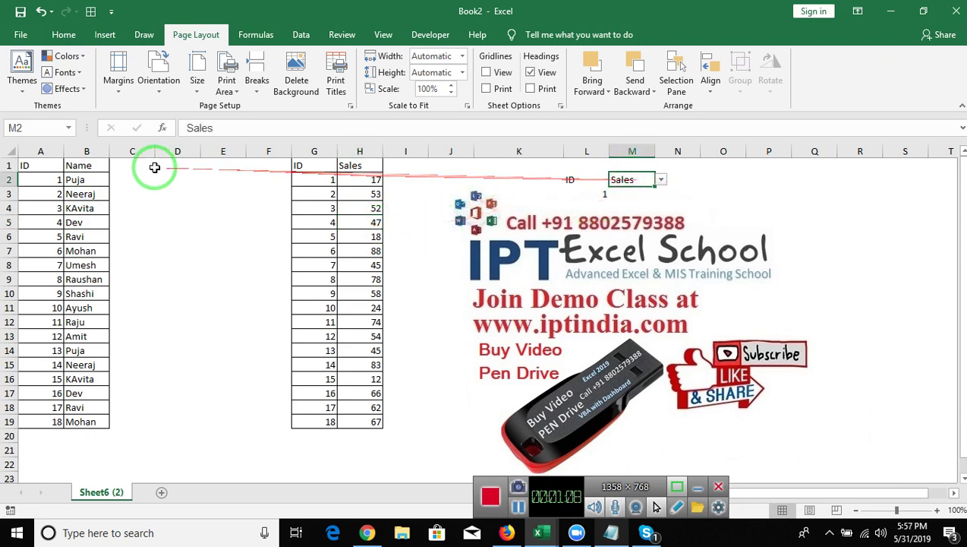
{"action": "mouse_move", "coordinate": [38, 165]}
{"action": "left_mouse_down"}
{"action": "mouse_move", "coordinate": [76, 363]}
{"action": "mouse_move", "coordinate": [74, 420]}
{"action": "left_mouse_up"}
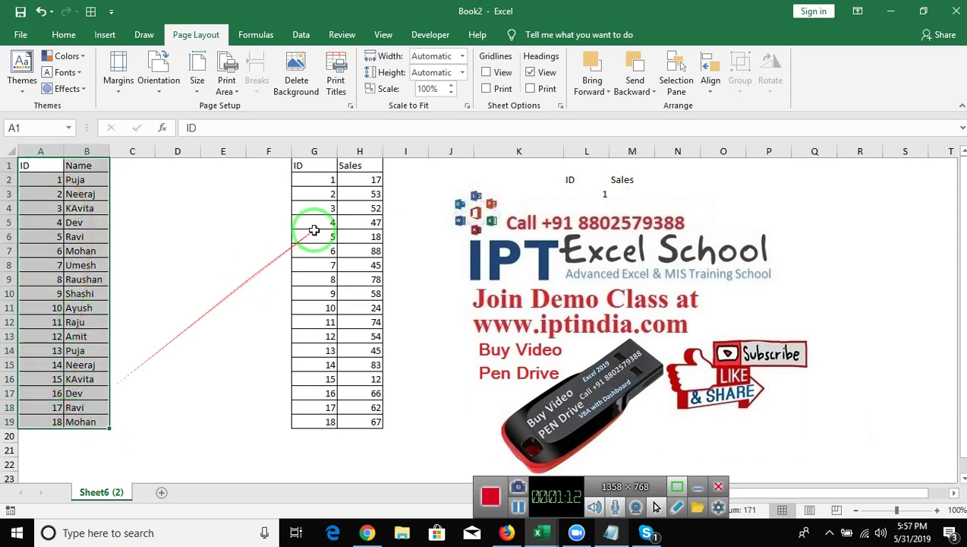
{"action": "mouse_move", "coordinate": [313, 165]}
{"action": "left_mouse_down"}
{"action": "mouse_move", "coordinate": [365, 266]}
{"action": "mouse_move", "coordinate": [354, 420]}
{"action": "left_mouse_up"}
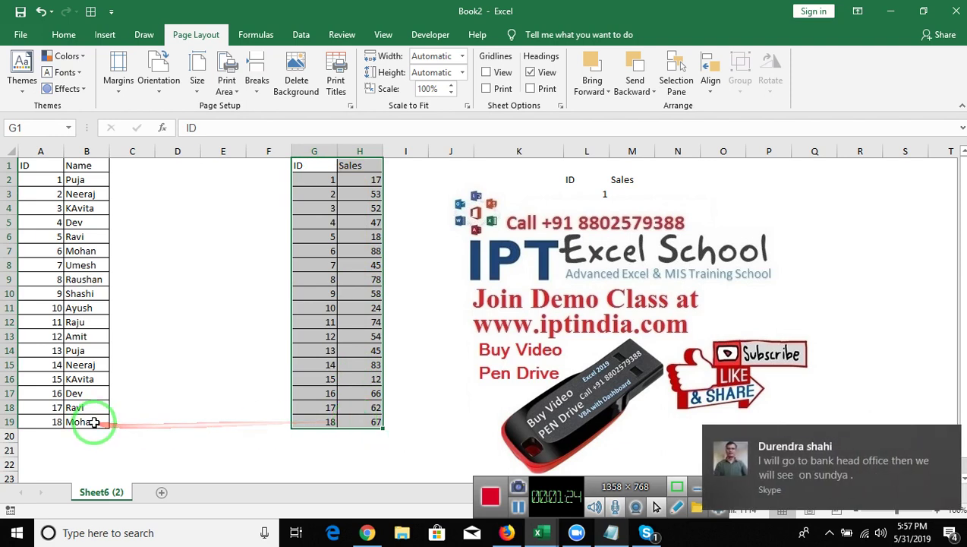
{"action": "left_click", "coordinate": [279, 260]}
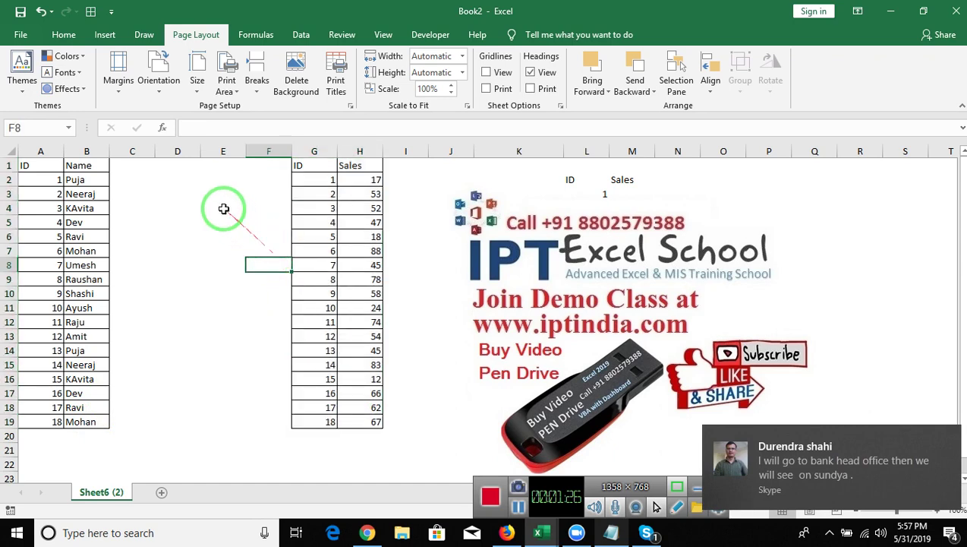
Step: Enter =VLOOKUP(A2,G:H,2,0) in C2 and fill it down to C19
{"action": "left_click", "coordinate": [129, 177]}
{"action": "type", "text": "="}
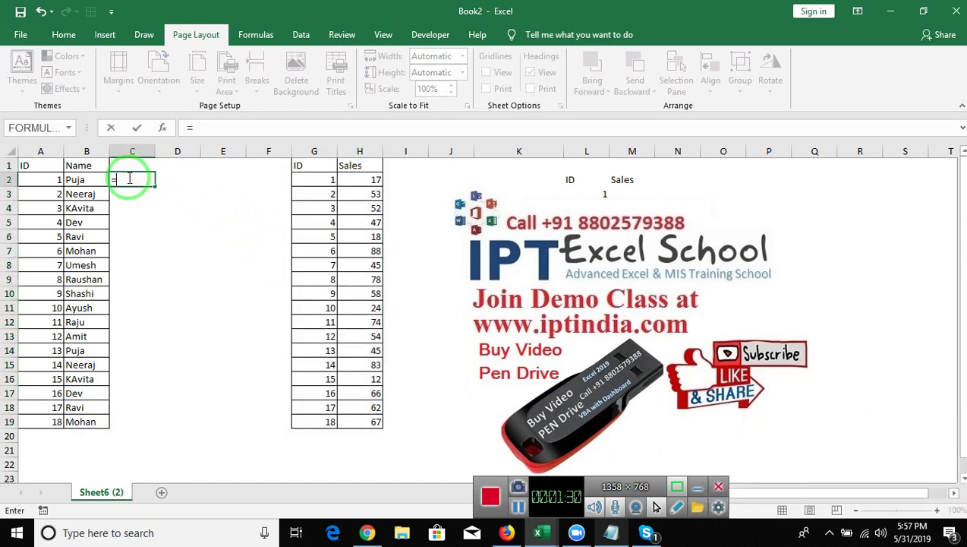
{"action": "type", "text": "vl"}
{"action": "key", "text": "Tab"}
{"action": "key", "text": "Left"}
{"action": "key", "text": "Left"}
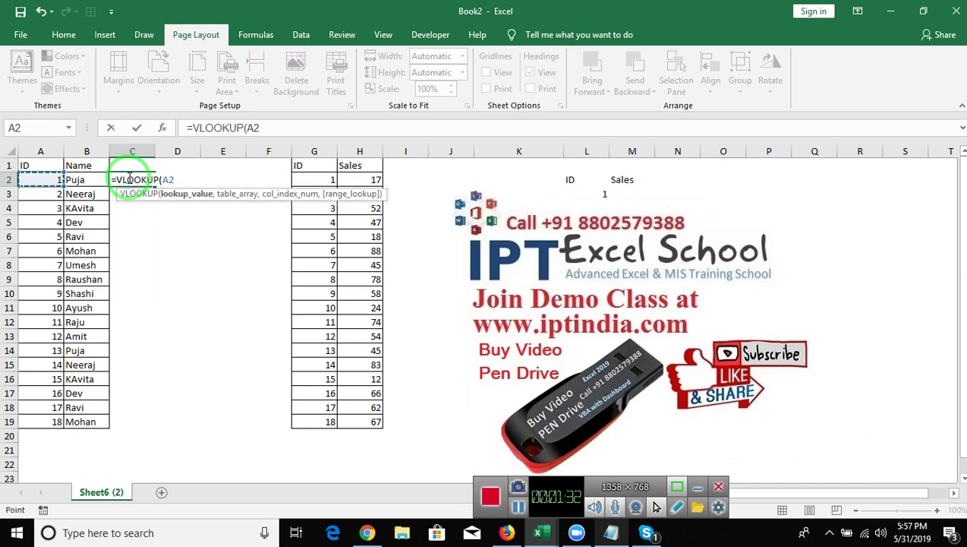
{"action": "type", "text": ","}
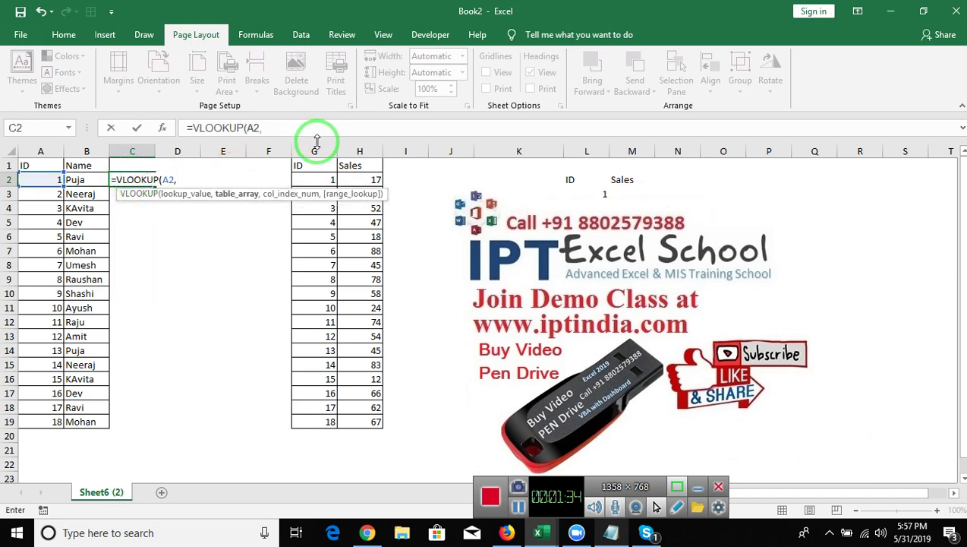
{"action": "left_click_drag", "start_coordinate": [317, 148], "coordinate": [361, 147]}
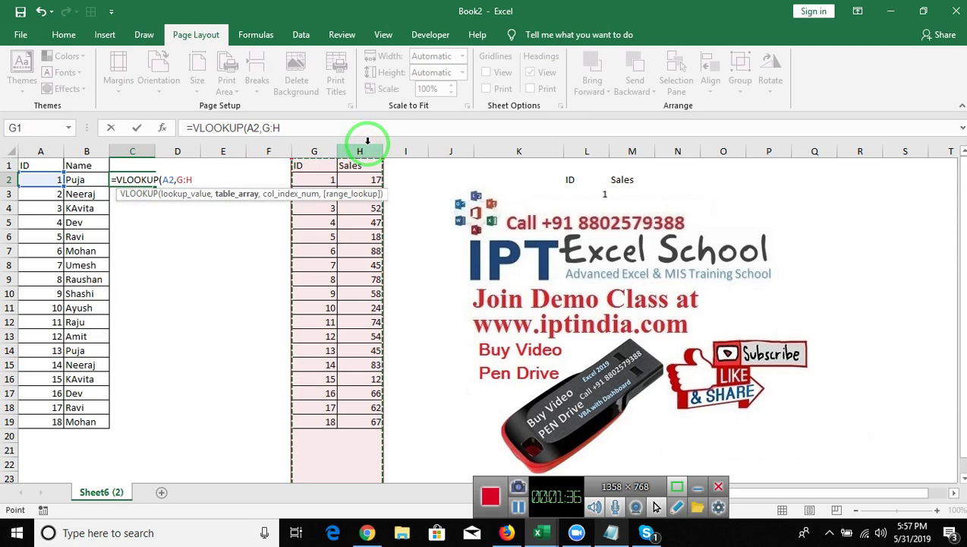
{"action": "type", "text": ",2,"}
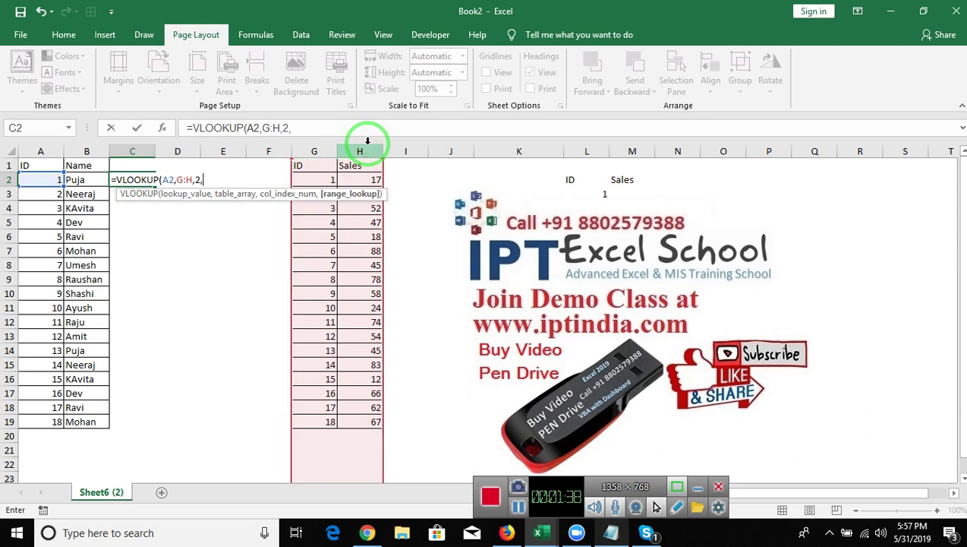
{"action": "type", "text": "0)"}
{"action": "key", "text": "Return"}
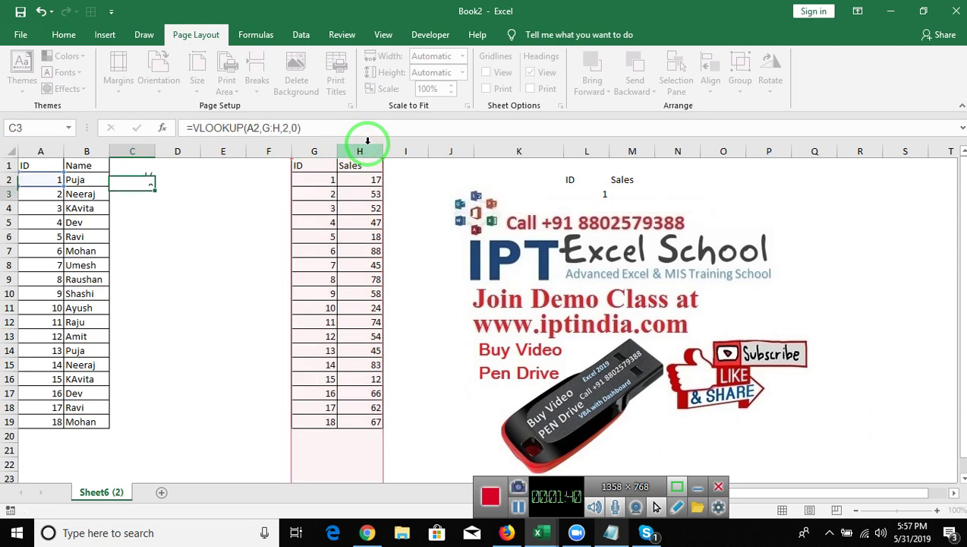
{"action": "key", "text": "Up"}
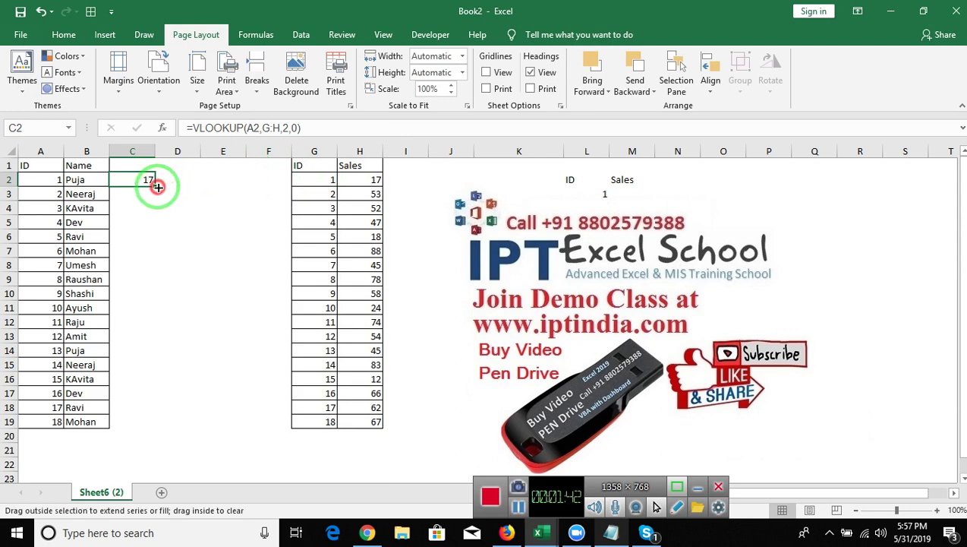
{"action": "double_click", "coordinate": [155, 185]}
Step: In M3, look up L3's ID in columns A:C returning column 3 with exact match, then select column C
{"action": "left_click", "coordinate": [645, 192]}
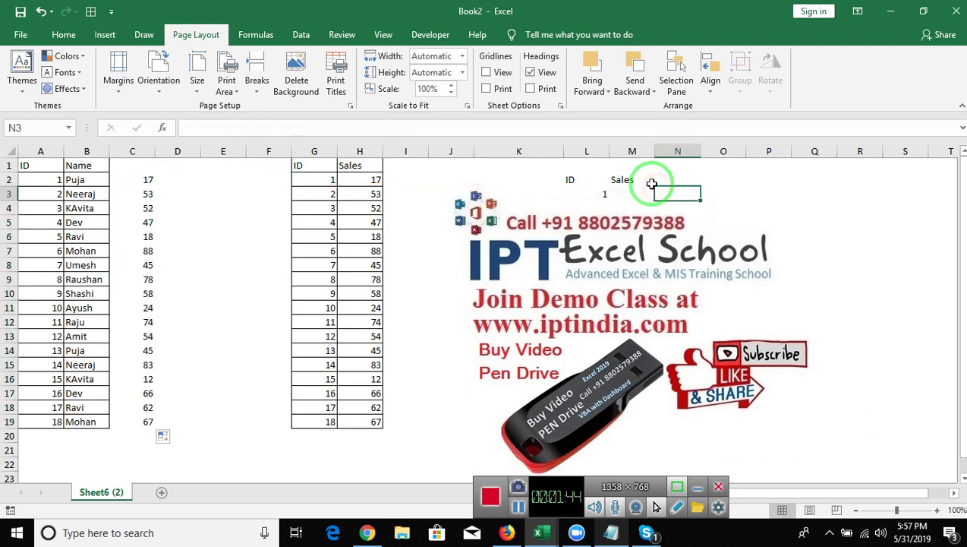
{"action": "type", "text": "=vl"}
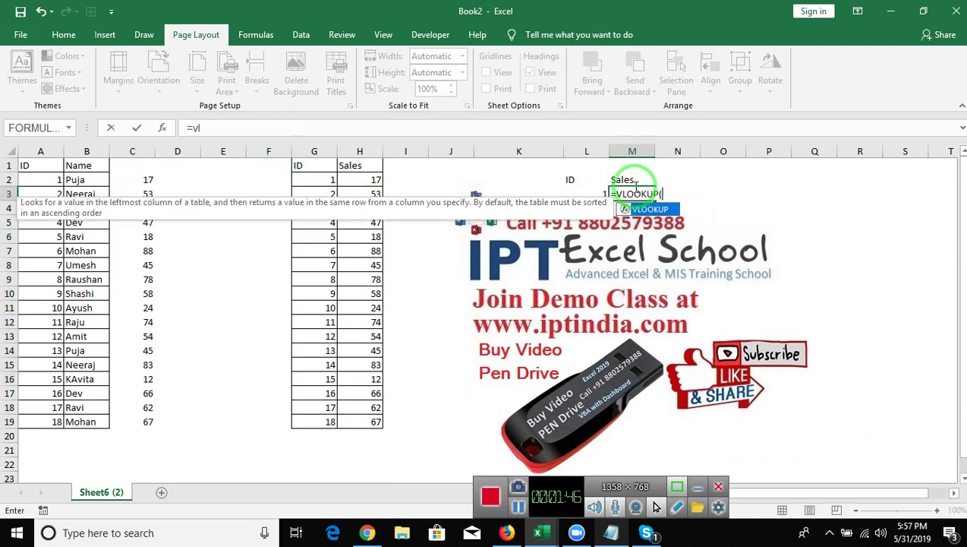
{"action": "key", "text": "Tab"}
{"action": "key", "text": "Left"}
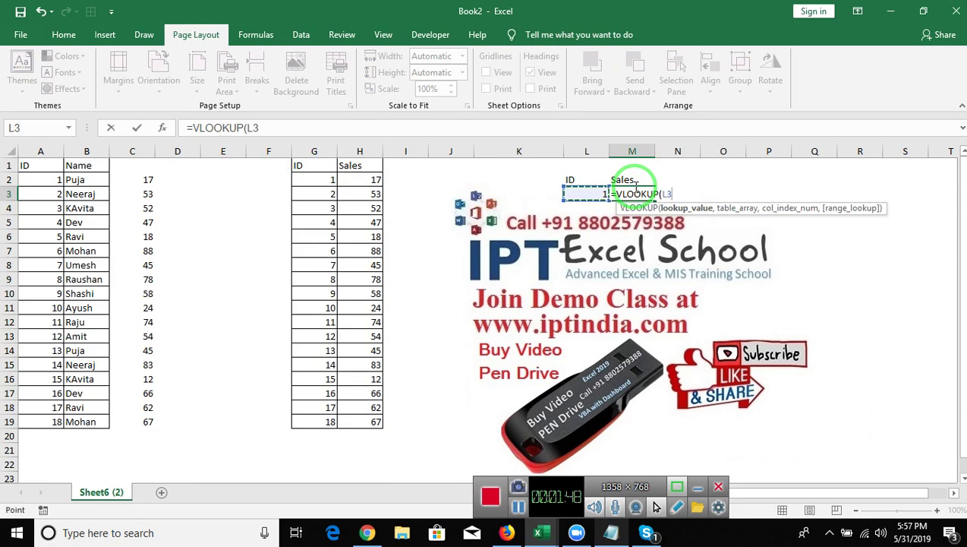
{"action": "key", "text": "F8"}
{"action": "type", "text": ":"}
{"action": "type", "text": ","}
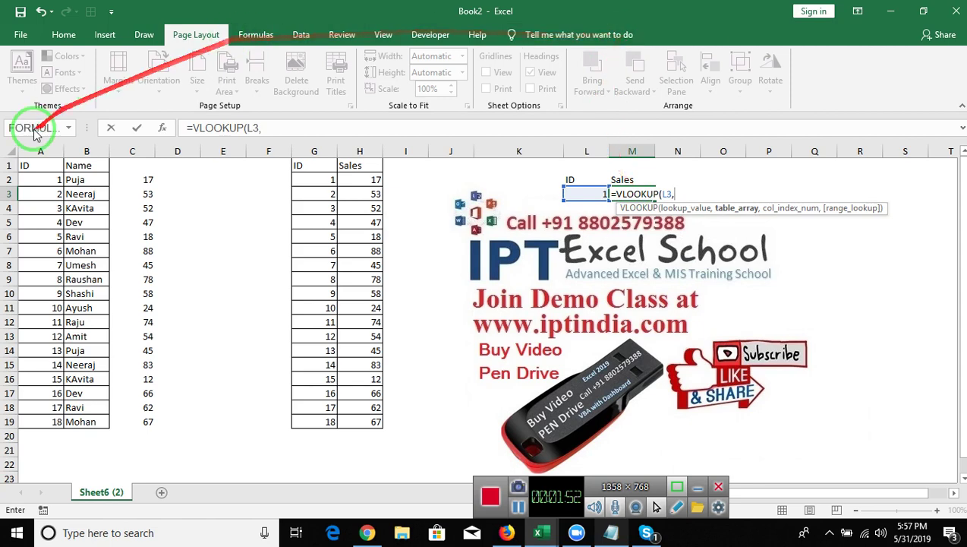
{"action": "left_click_drag", "start_coordinate": [40, 151], "coordinate": [116, 162]}
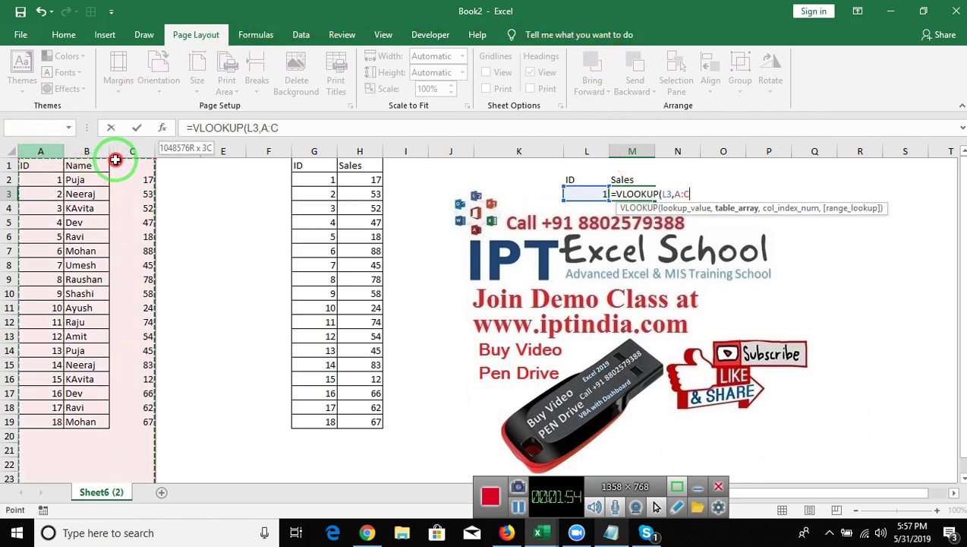
{"action": "type", "text": ",3,0"}
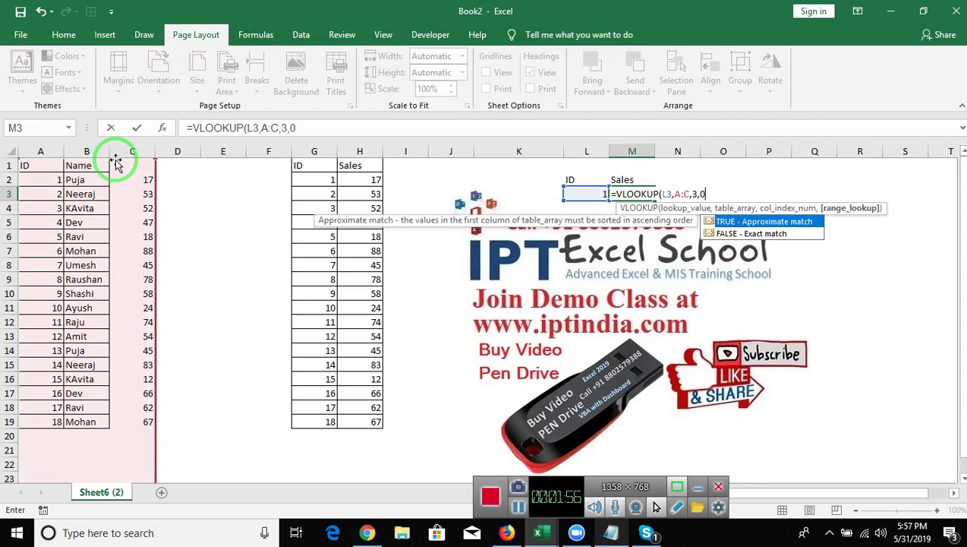
{"action": "key", "text": "BackSpace"}
{"action": "key", "text": "BackSpace"}
{"action": "key", "text": "BackSpace"}
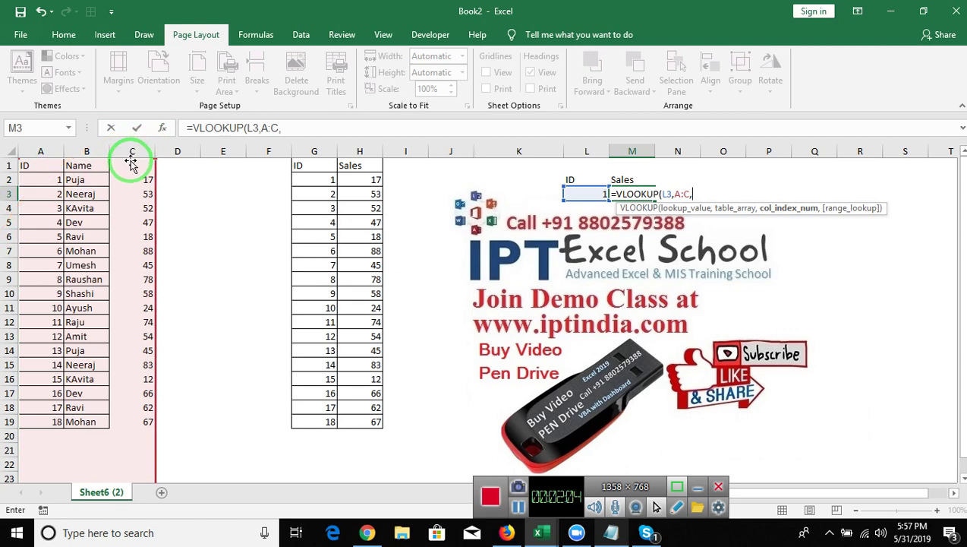
{"action": "type", "text": "3,0"}
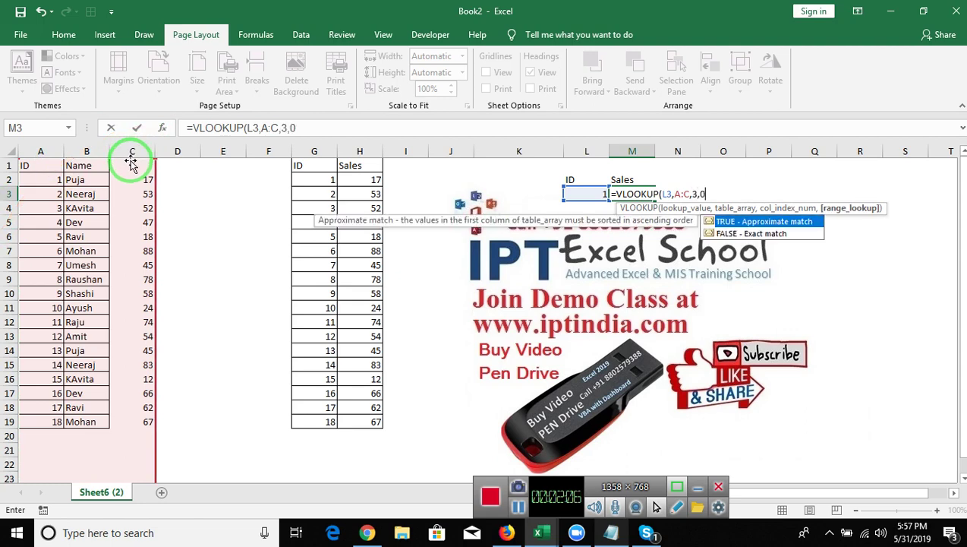
{"action": "type", "text": ")"}
{"action": "key", "text": "Return"}
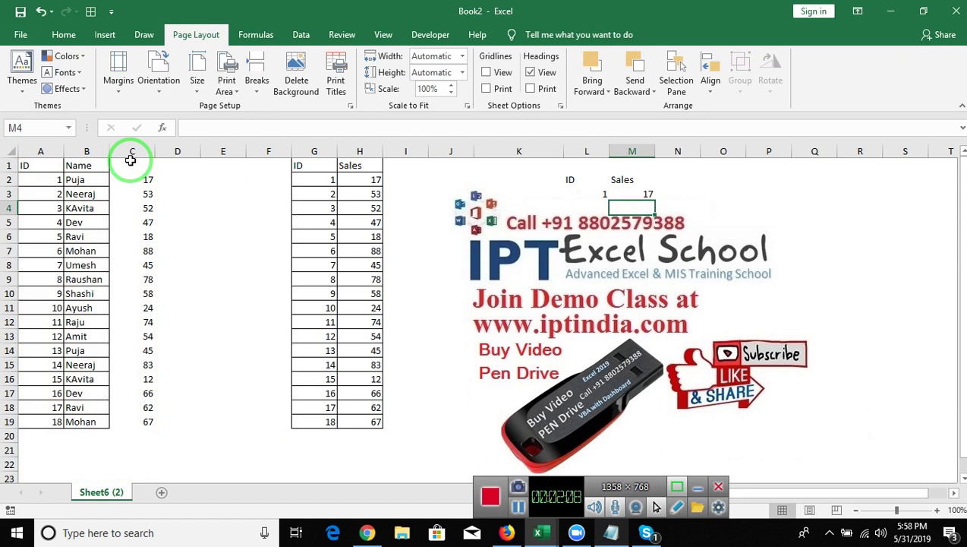
{"action": "left_click", "coordinate": [624, 179]}
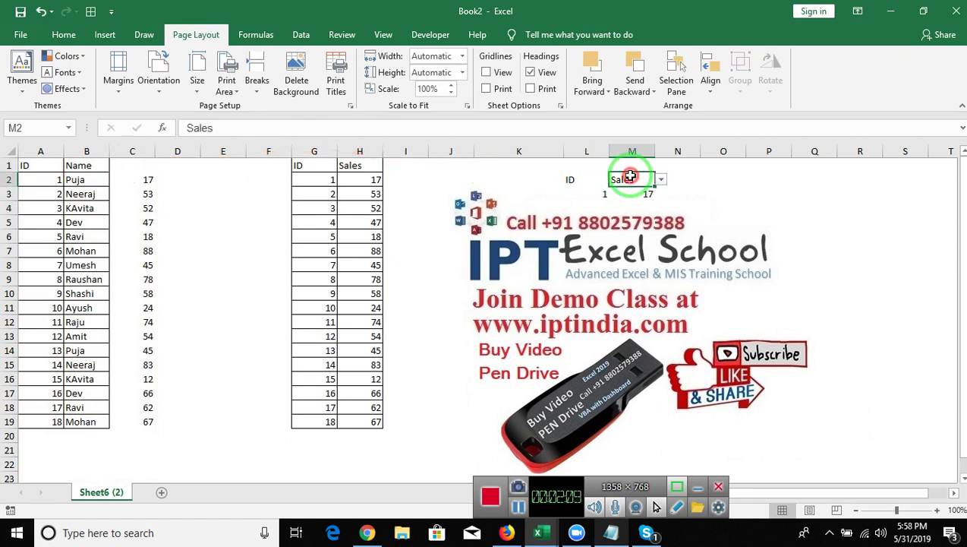
{"action": "left_click", "coordinate": [139, 144]}
Step: Clear column C's sales values and delete the old lookup formula in M3
{"action": "key", "text": "Delete"}
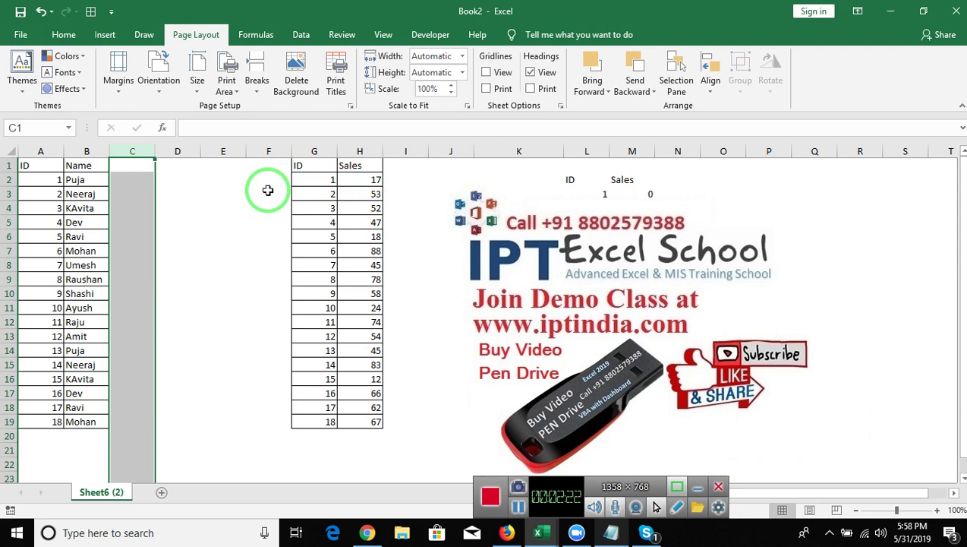
{"action": "left_click", "coordinate": [645, 195]}
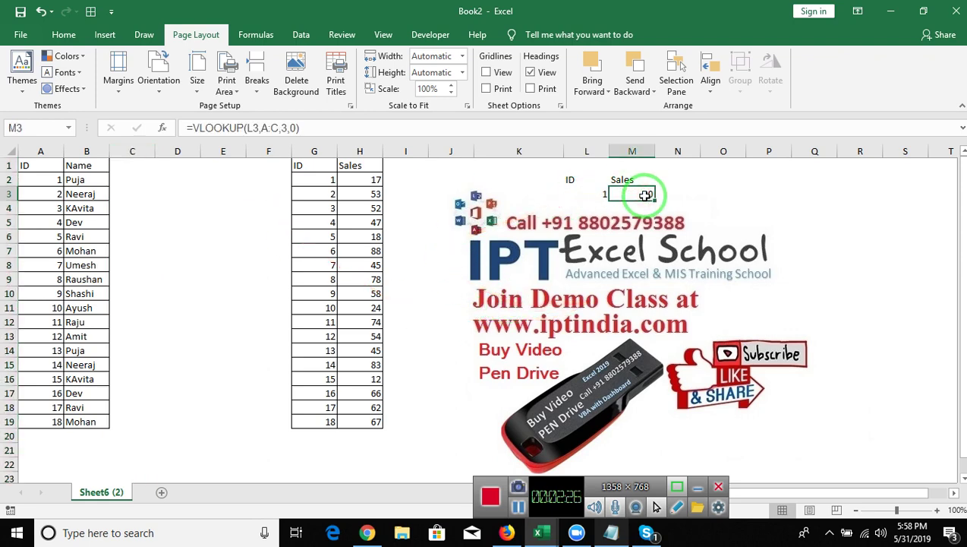
{"action": "key", "text": "Delete"}
{"action": "type", "text": "="}
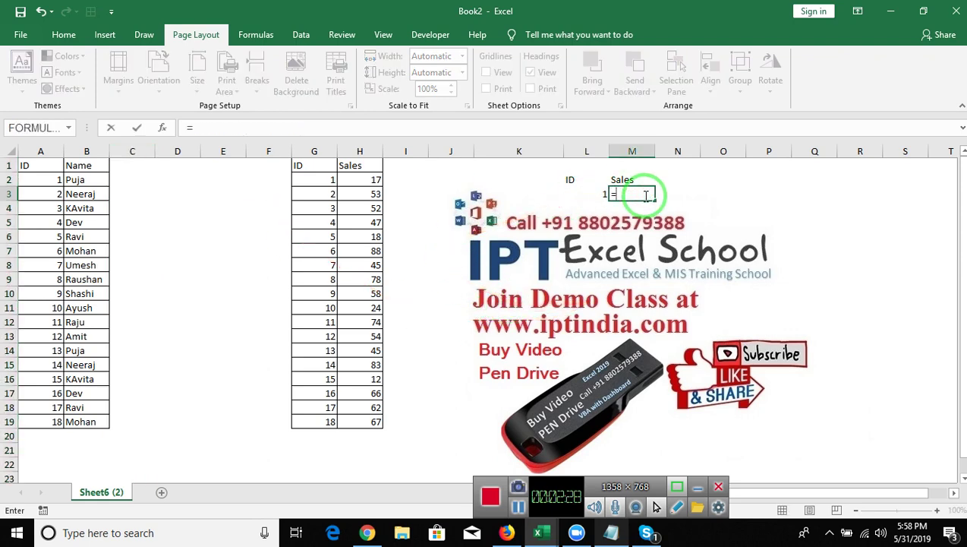
{"action": "key", "text": "Escape"}
Step: Start an =IF( formula in cell M1
{"action": "key", "text": "Up"}
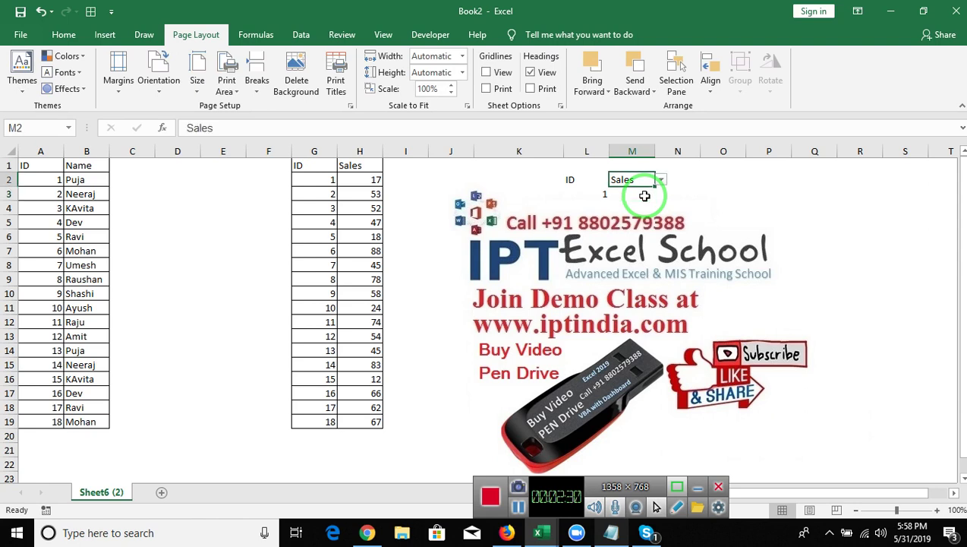
{"action": "key", "text": "Up"}
{"action": "key", "text": "Down"}
{"action": "key", "text": "Up"}
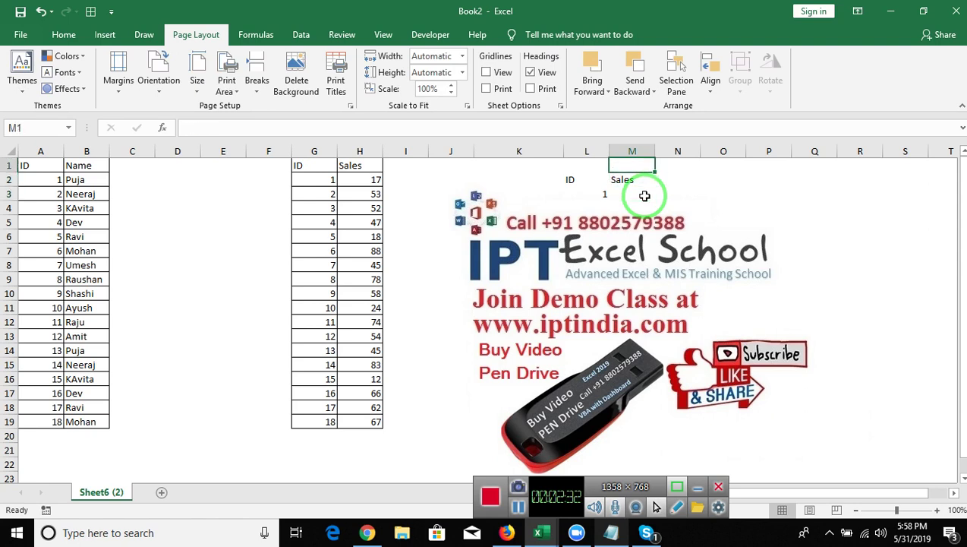
{"action": "type", "text": "="}
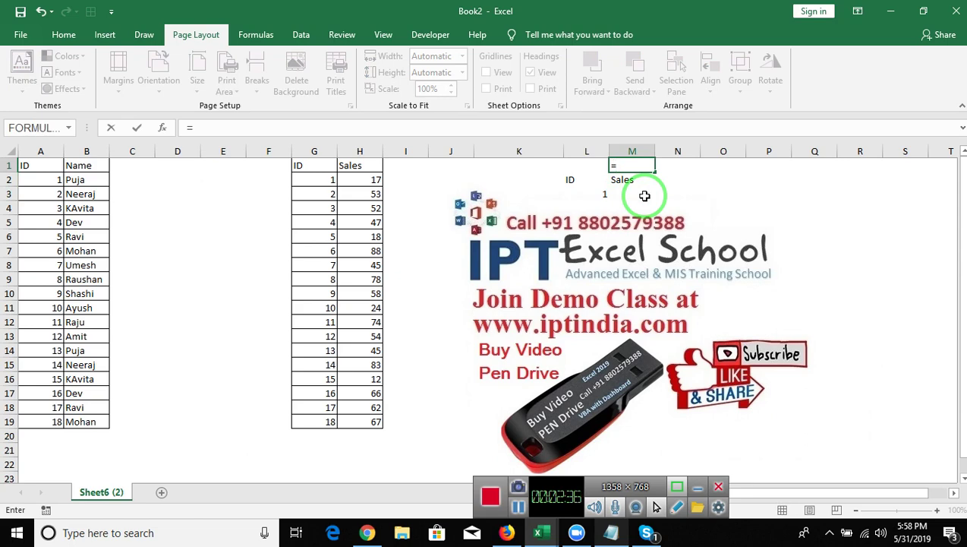
{"action": "type", "text": "IF("}
Step: Complete M1 as =IF(M2="Name",1,2) so it returns 2 for Sales
{"action": "key", "text": "Down"}
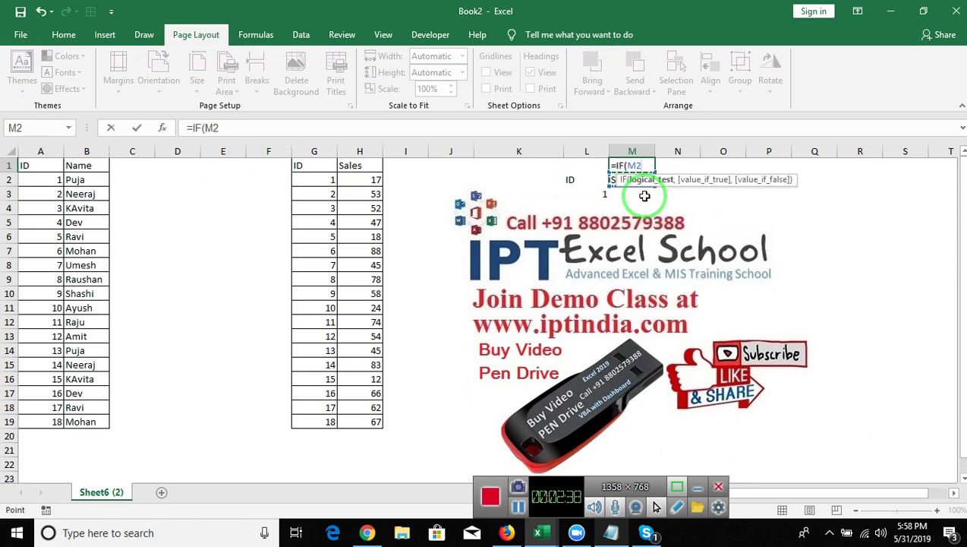
{"action": "type", "text": "="}
{"action": "type", "text": "N"}
{"action": "type", "text": "ame"}
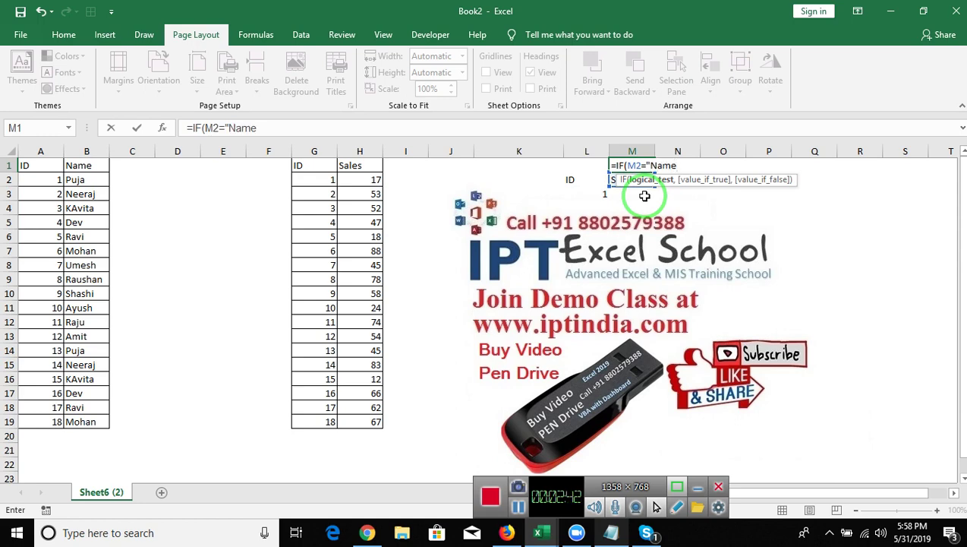
{"action": "type", "text": "\","}
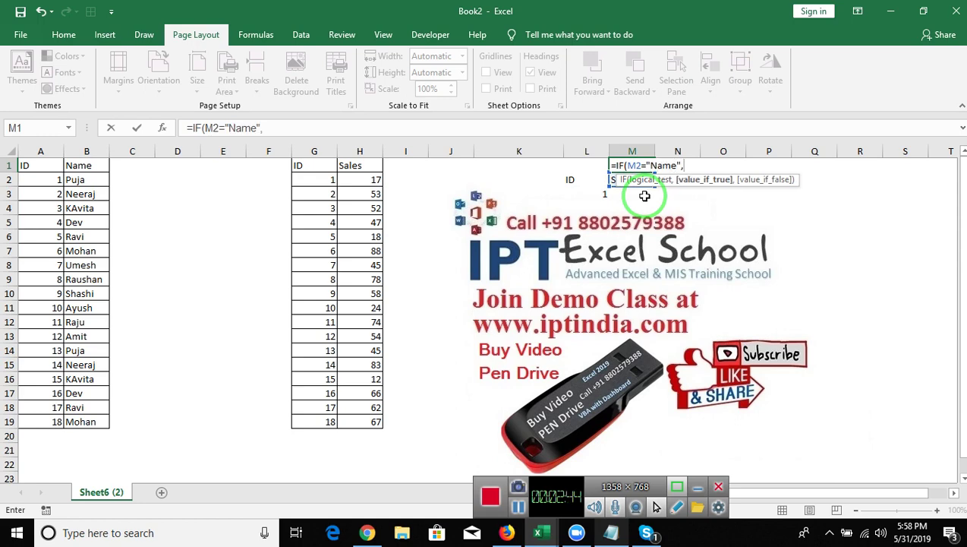
{"action": "type", "text": ",2"}
{"action": "key", "text": "Return"}
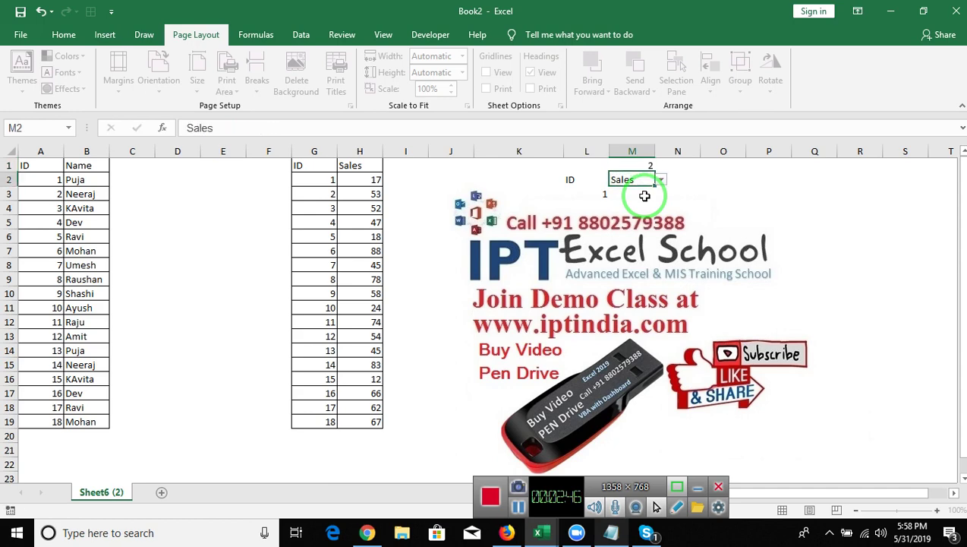
{"action": "key", "text": "Right"}
Step: Enter =VLOOKUP(L3,CHOOSE(M1,A1:B19,G1:H19),2,0) in M3, returning 17
{"action": "left_click", "coordinate": [645, 196]}
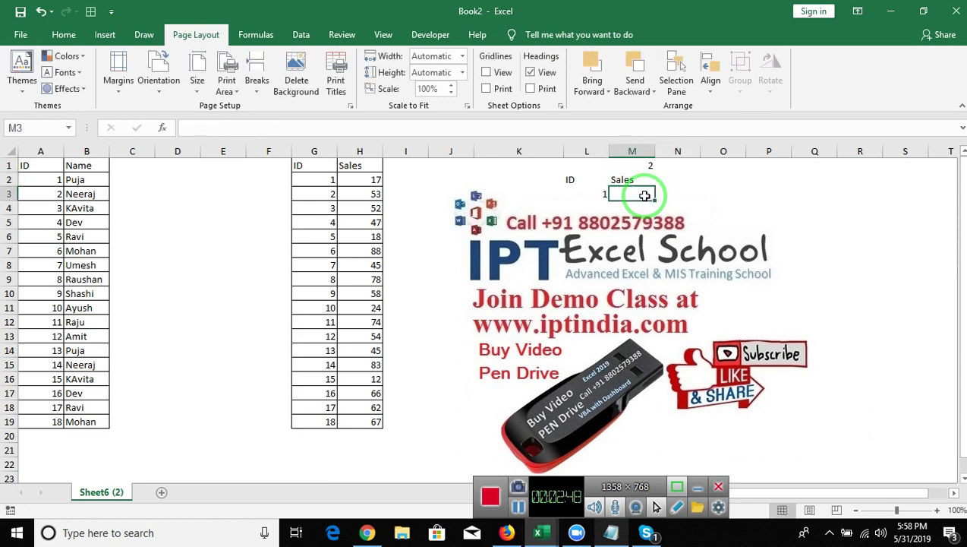
{"action": "type", "text": "=vl"}
{"action": "key", "text": "Tab"}
{"action": "key", "text": "Left"}
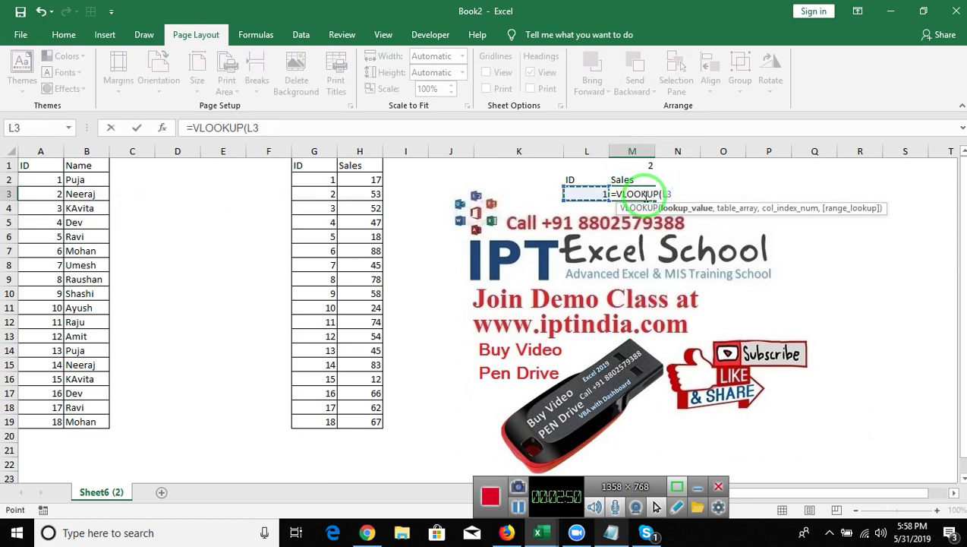
{"action": "type", "text": ","}
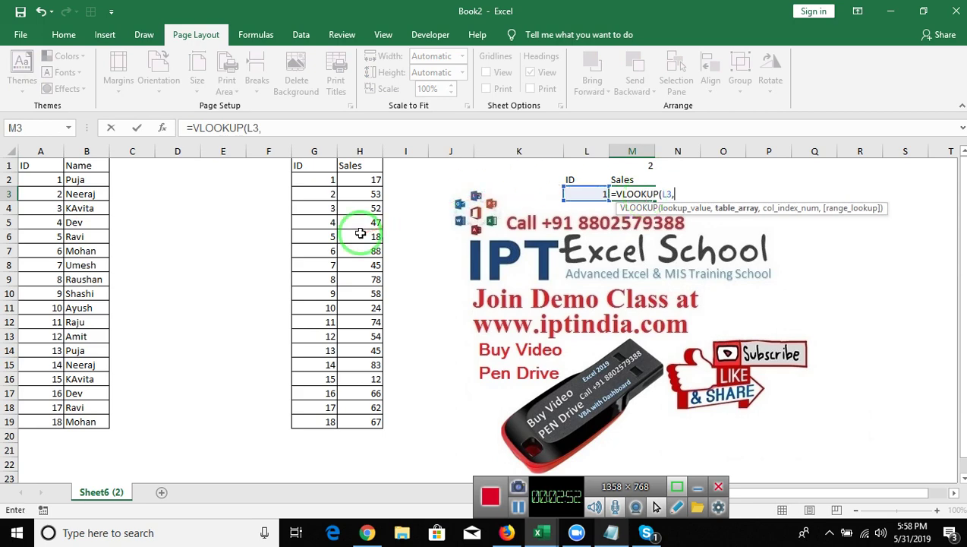
{"action": "type", "text": "c"}
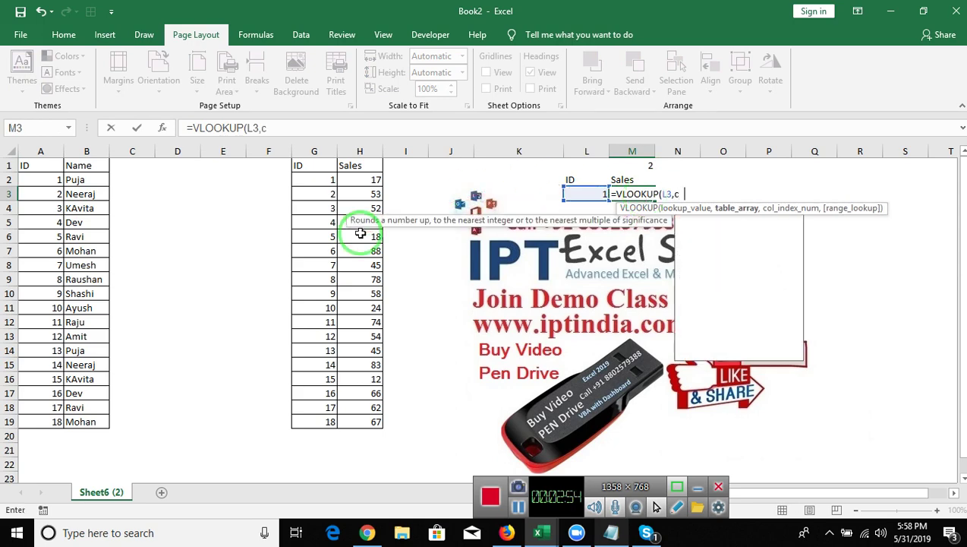
{"action": "type", "text": "hoo"}
{"action": "key", "text": "Tab"}
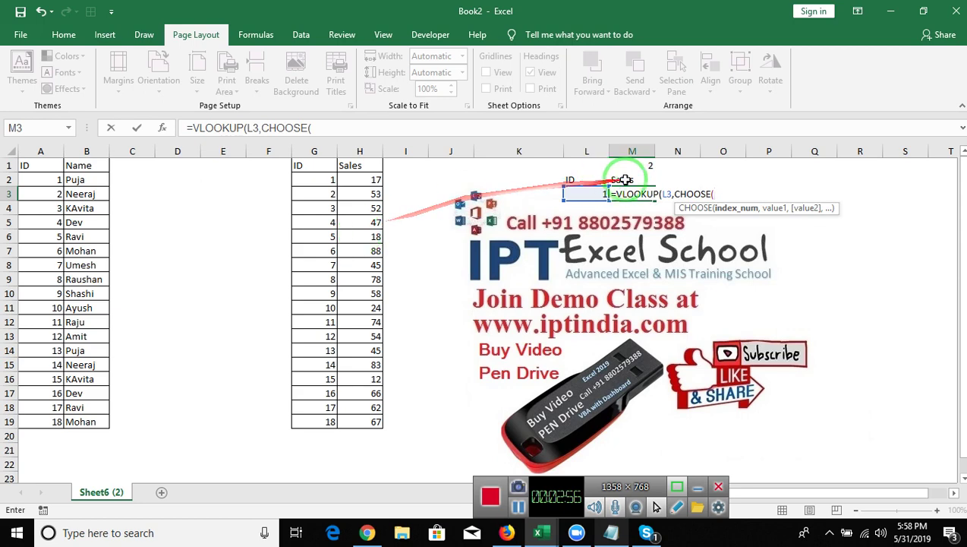
{"action": "left_click", "coordinate": [644, 167]}
{"action": "type", "text": ","}
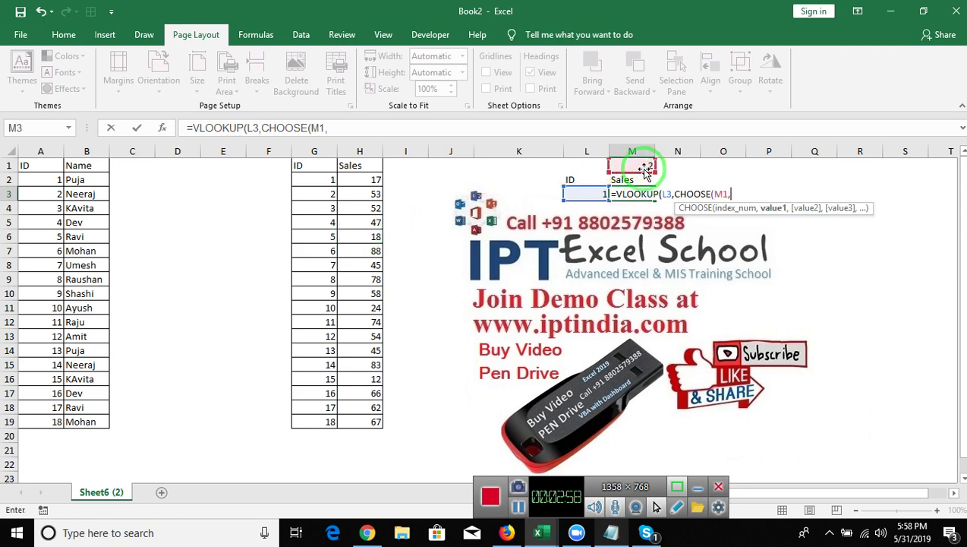
{"action": "left_click_drag", "start_coordinate": [27, 165], "coordinate": [75, 430]}
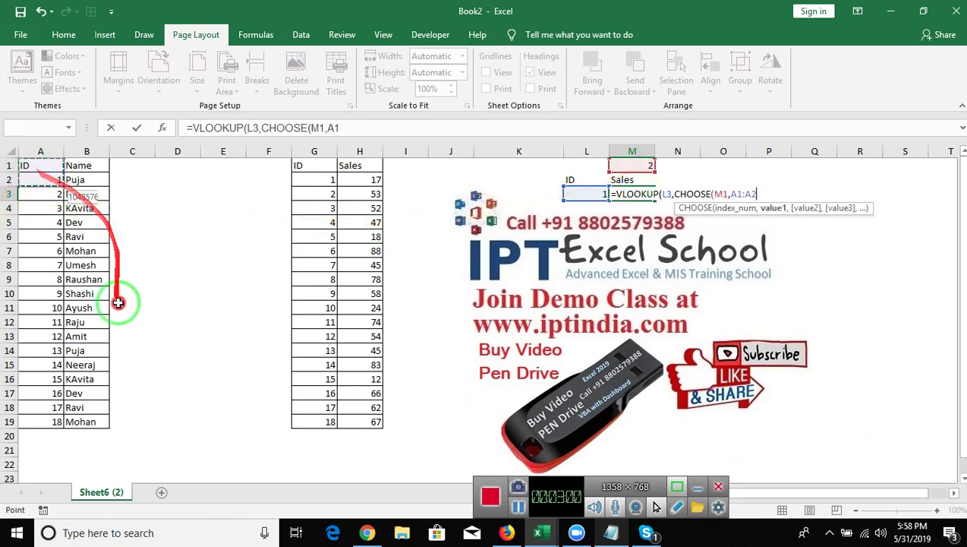
{"action": "type", "text": ","}
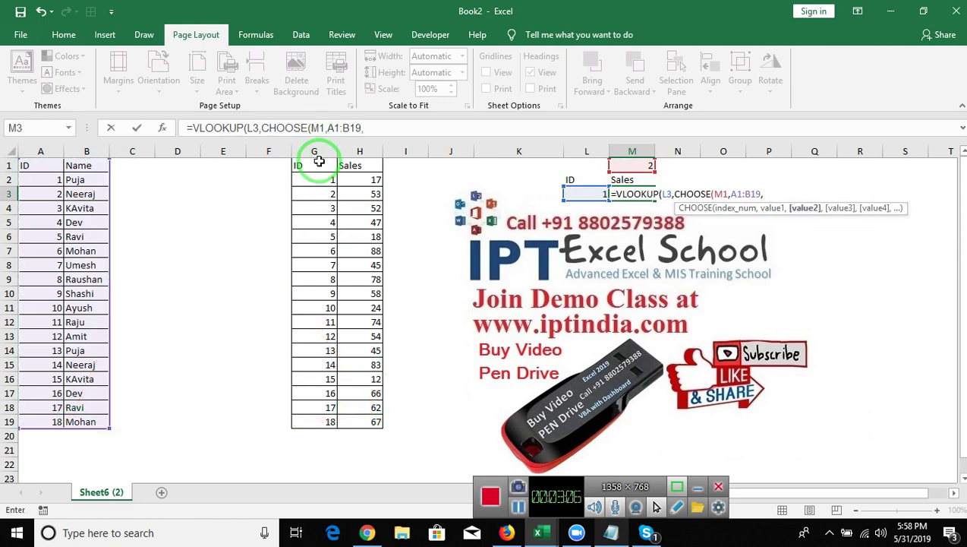
{"action": "left_click_drag", "start_coordinate": [319, 165], "coordinate": [347, 418]}
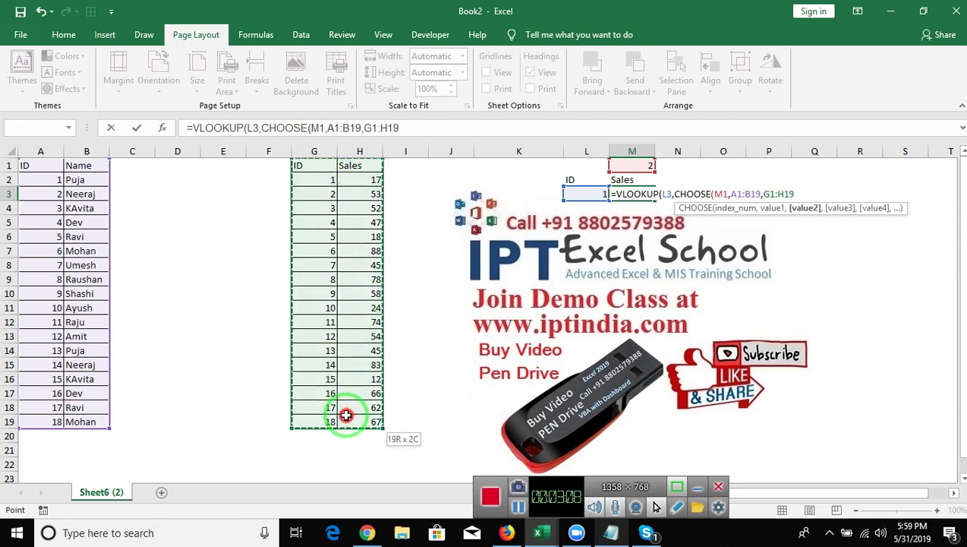
{"action": "type", "text": ")"}
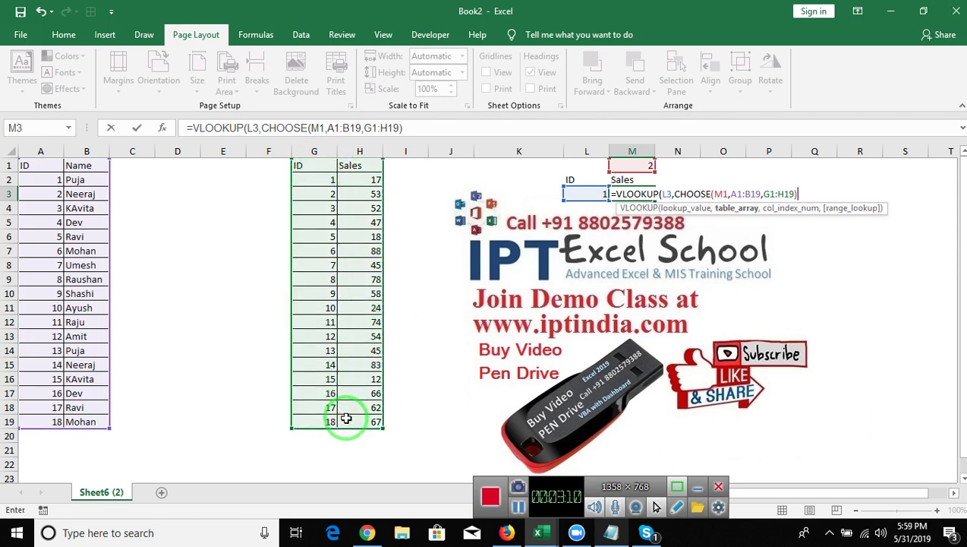
{"action": "type", "text": ",2,"}
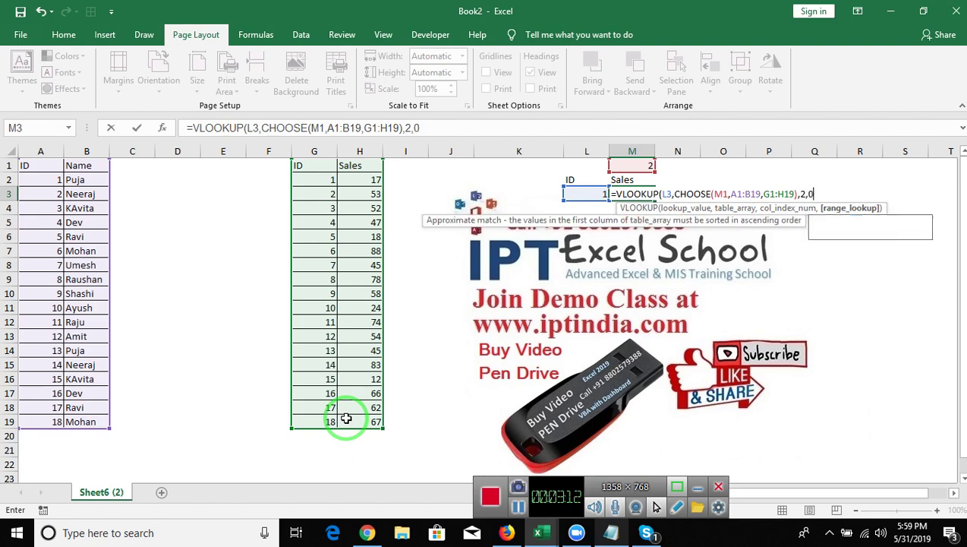
{"action": "type", "text": "0)"}
{"action": "key", "text": "ctrl+Return"}
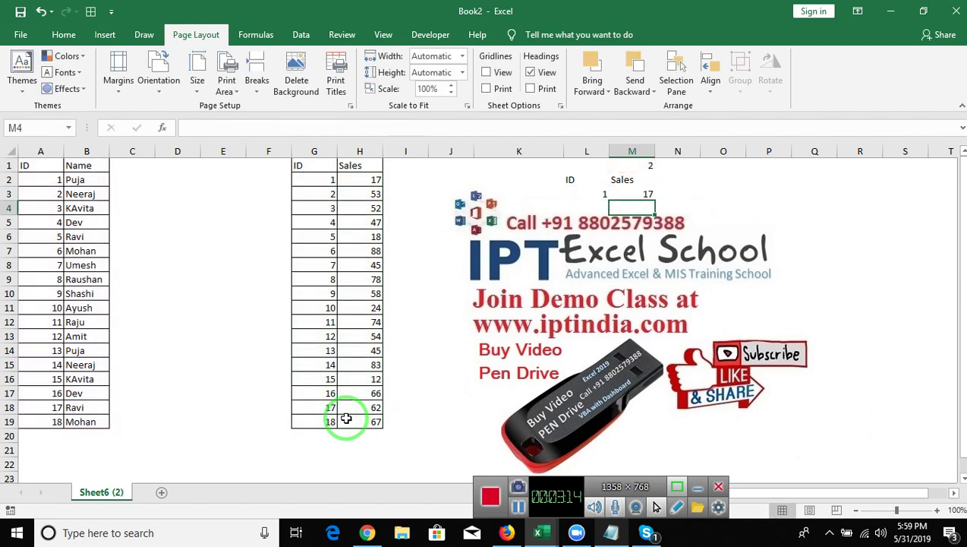
{"action": "left_click", "coordinate": [628, 180]}
{"action": "left_click", "coordinate": [658, 182]}
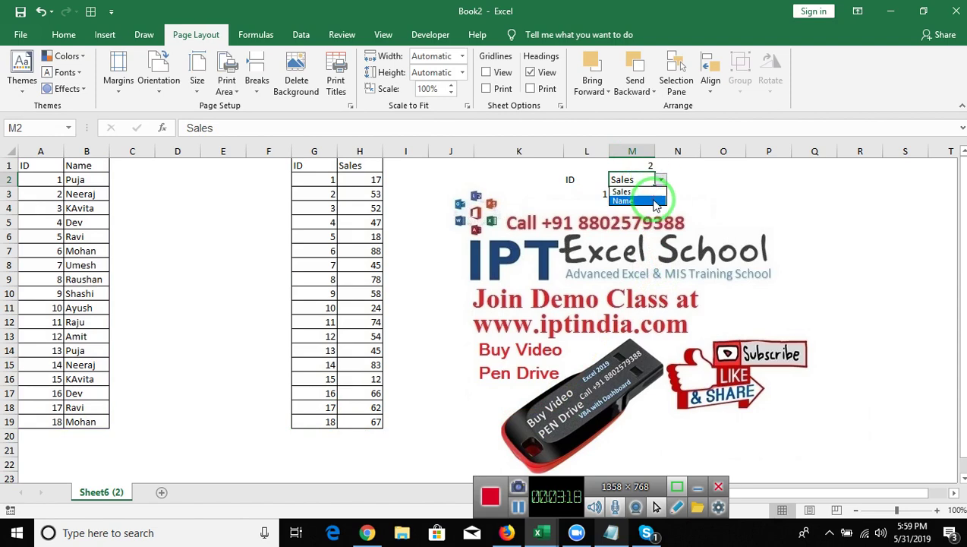
{"action": "left_click", "coordinate": [641, 200]}
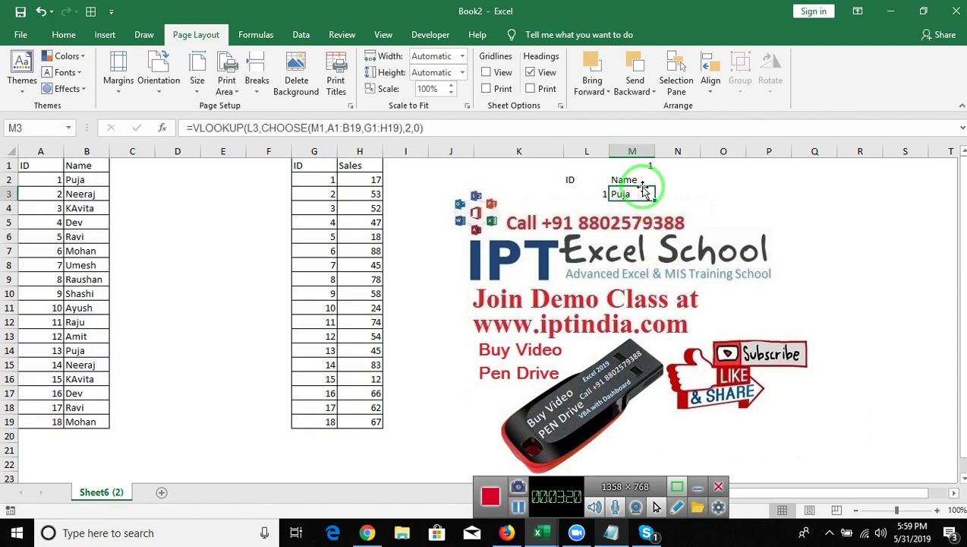
{"action": "left_click", "coordinate": [638, 183]}
{"action": "left_click", "coordinate": [660, 181]}
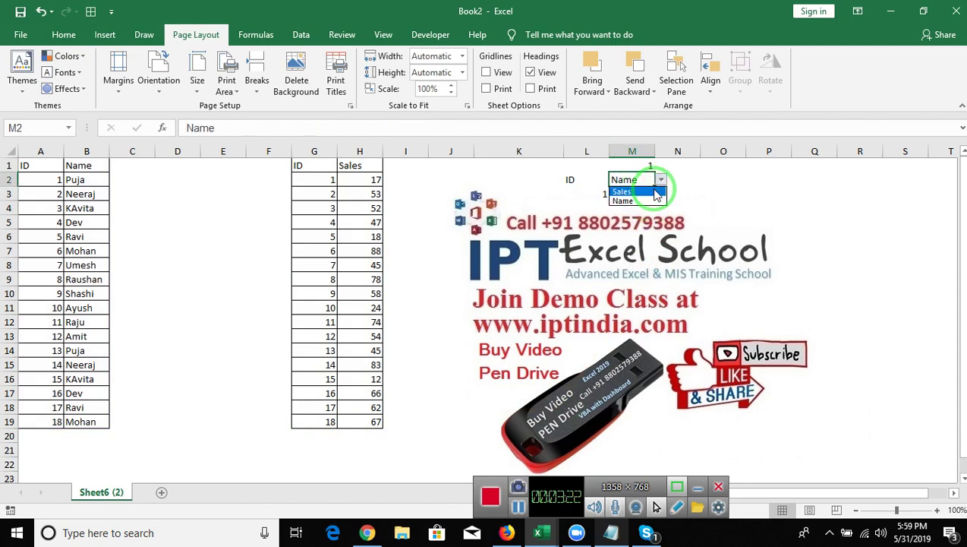
{"action": "left_click", "coordinate": [647, 191]}
{"action": "left_click", "coordinate": [641, 193]}
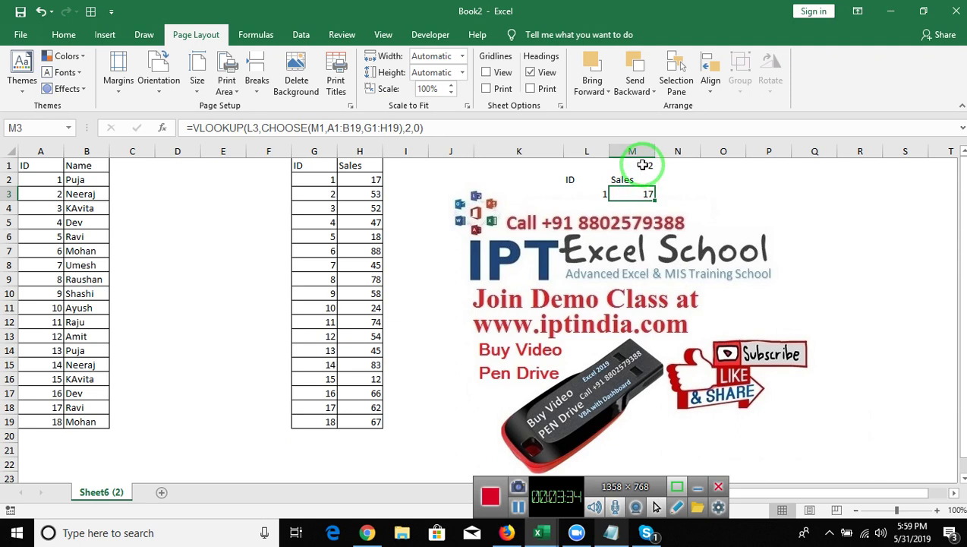
{"action": "left_click", "coordinate": [643, 164]}
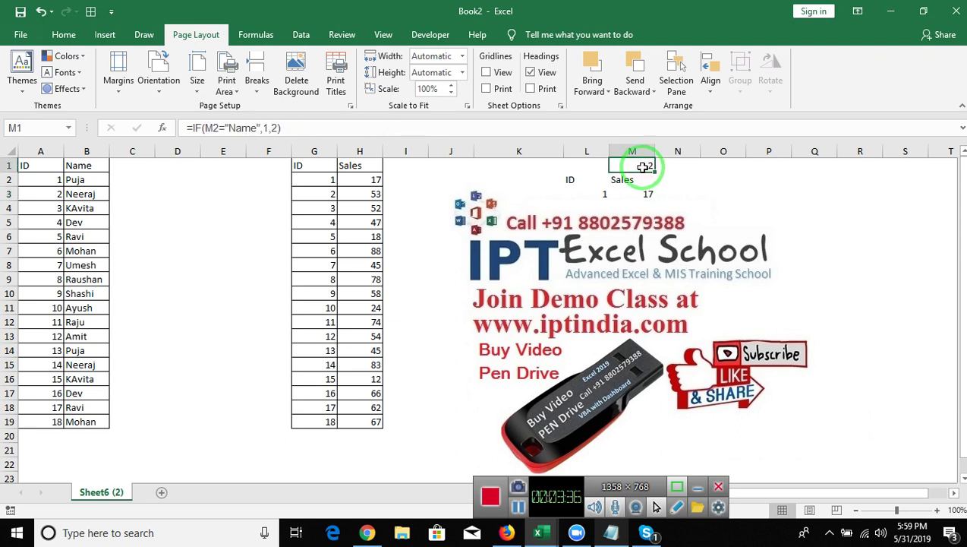
{"action": "left_click", "coordinate": [640, 192]}
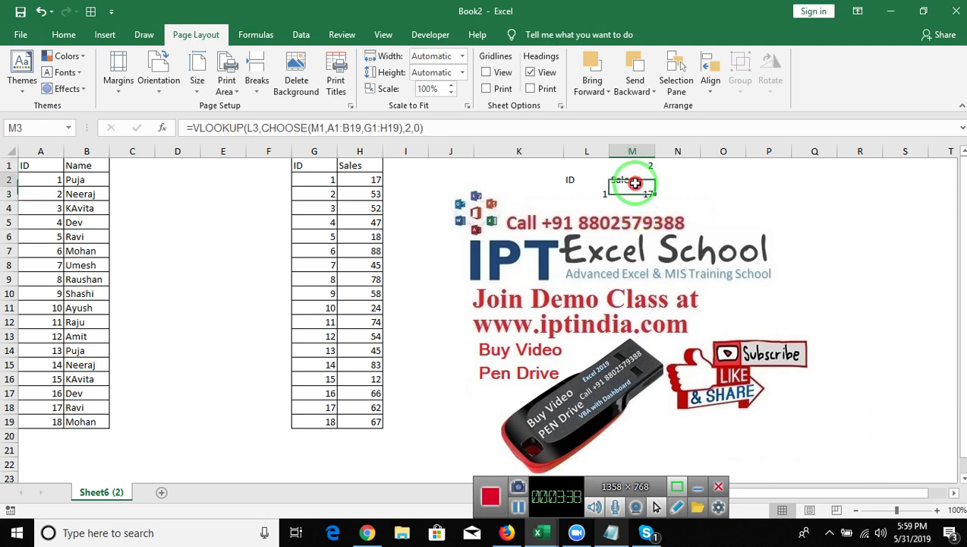
{"action": "left_click", "coordinate": [635, 182]}
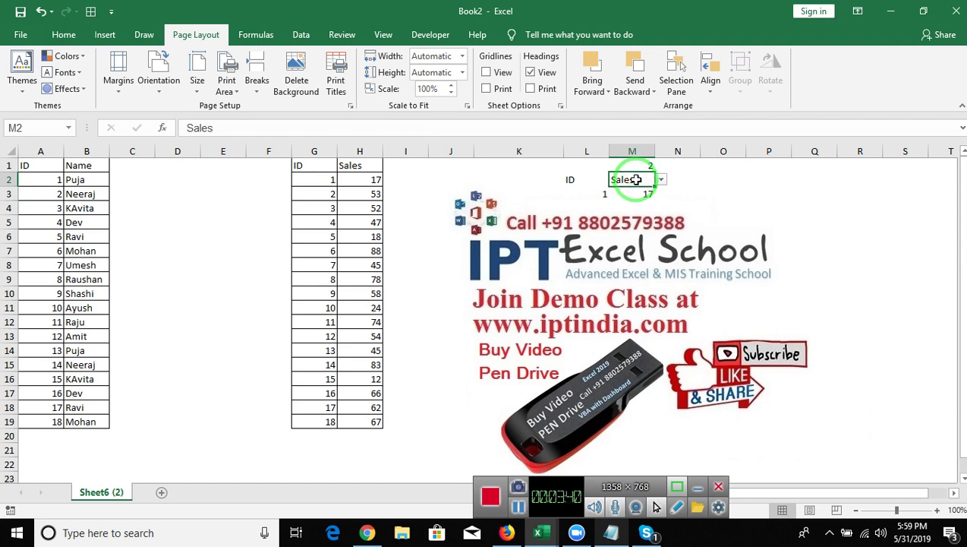
{"action": "left_click", "coordinate": [641, 192]}
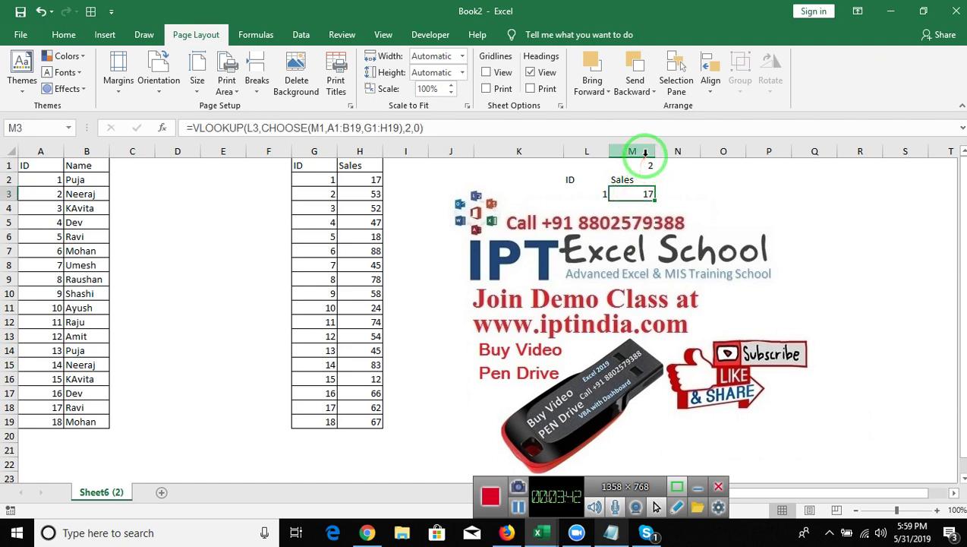
{"action": "left_click", "coordinate": [668, 191]}
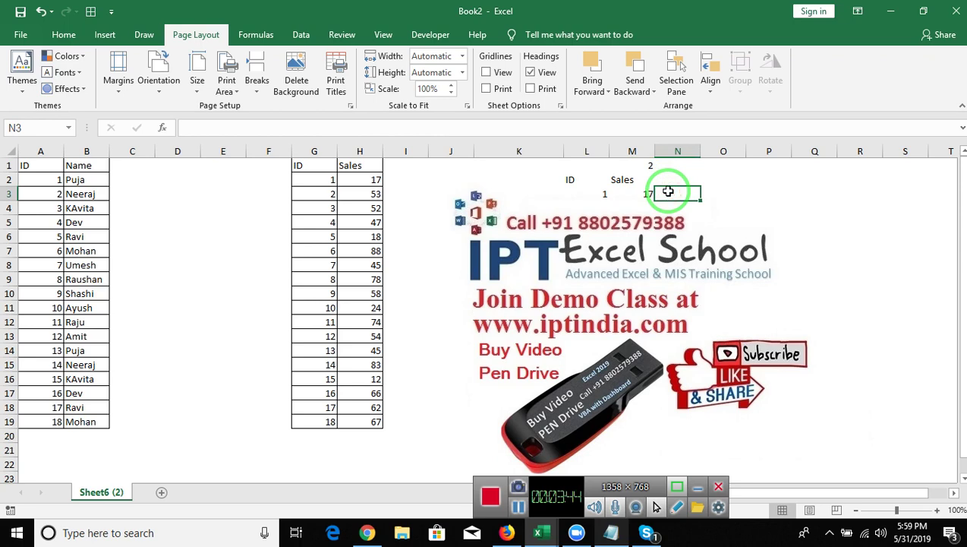
Step: Enter =VLOOKUP(L3,IF(M2="Name",A1:B19,G1:H19),0) in N3, which shows #VALUE!
{"action": "type", "text": "=v"}
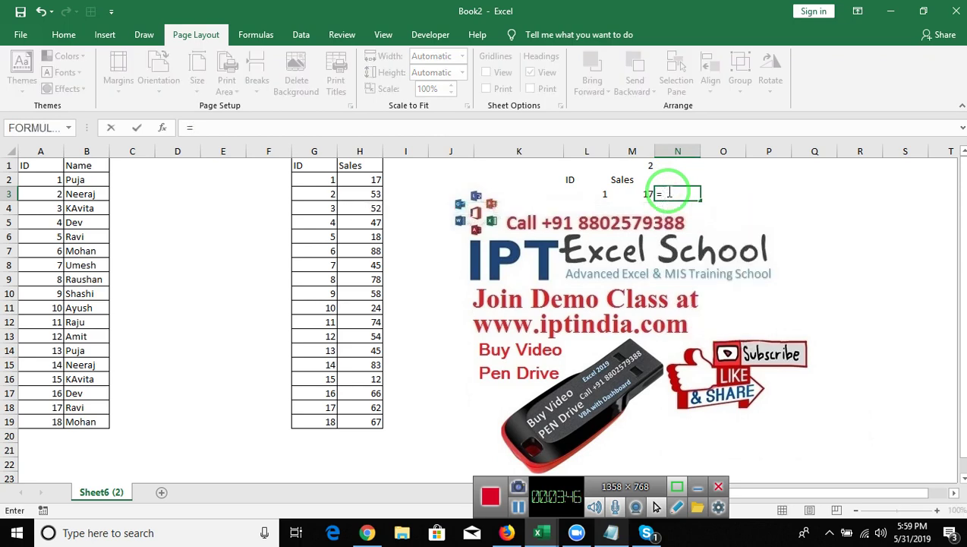
{"action": "type", "text": "l"}
{"action": "key", "text": "Tab"}
{"action": "key", "text": "Left"}
{"action": "key", "text": "Left"}
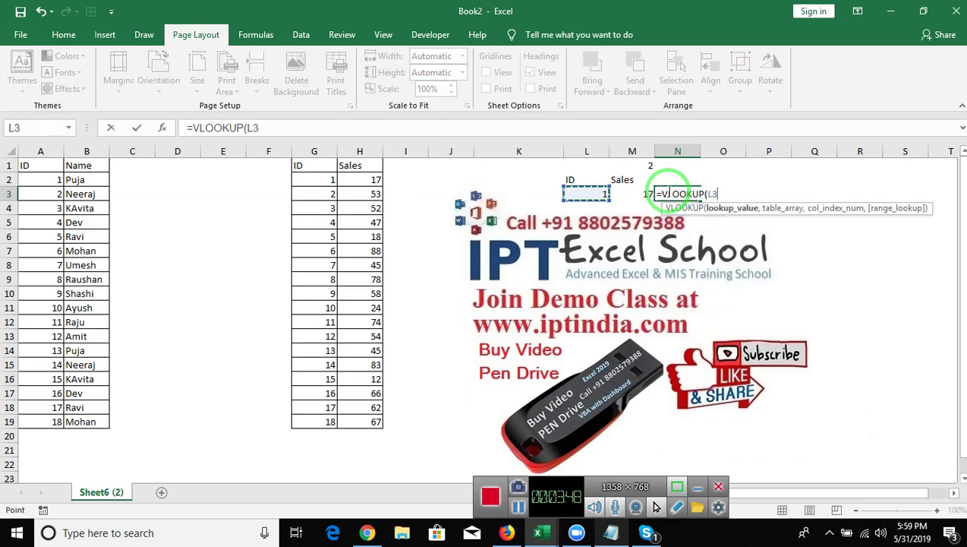
{"action": "type", "text": ","}
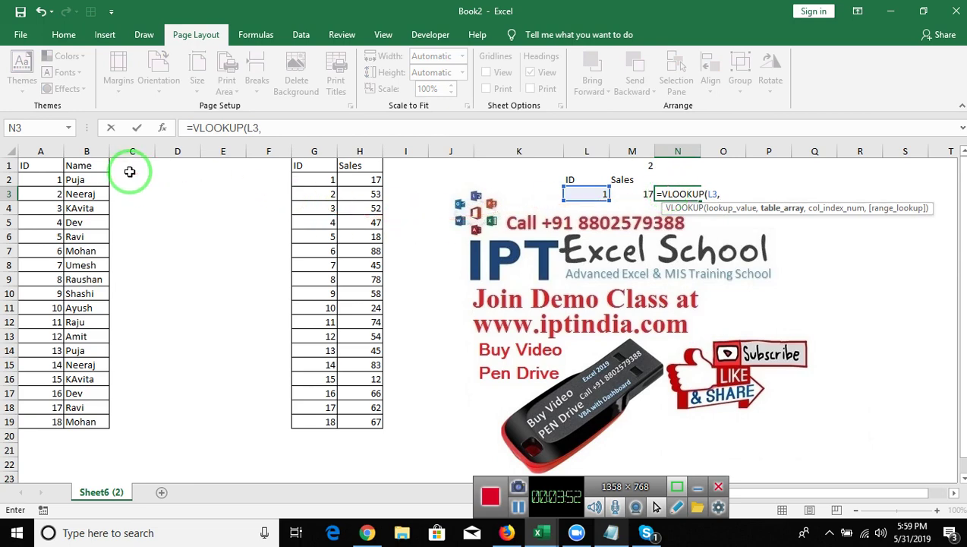
{"action": "type", "text": "i"}
{"action": "key", "text": "Tab"}
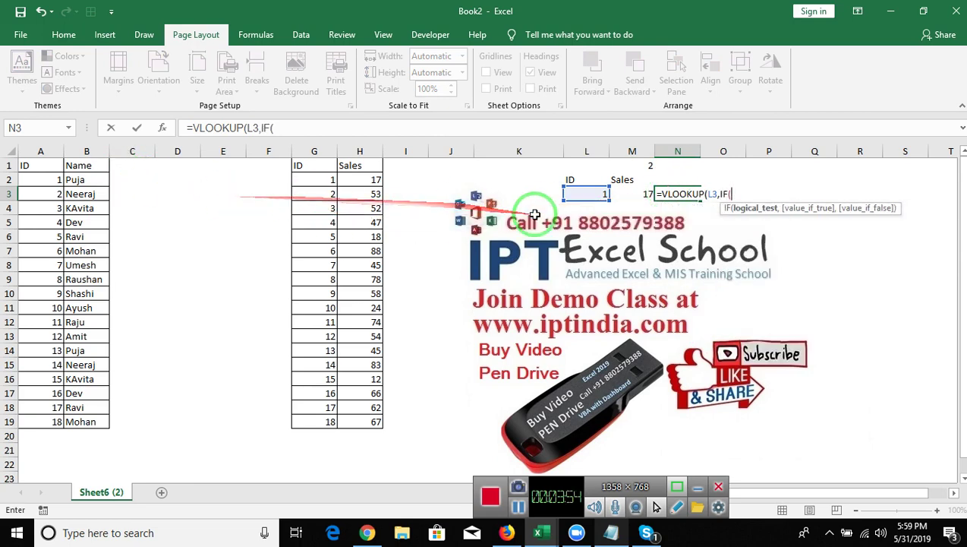
{"action": "left_click", "coordinate": [629, 179]}
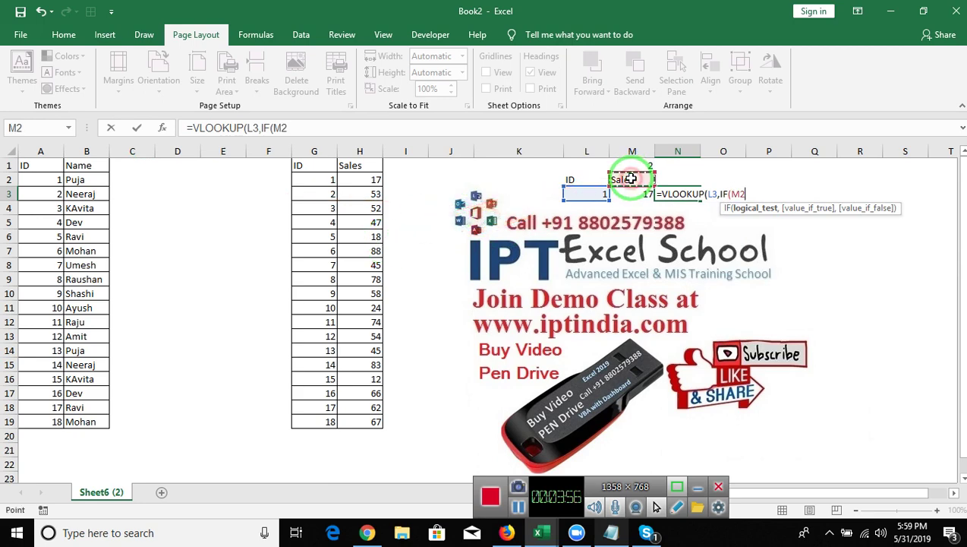
{"action": "type", "text": "=\"Na"}
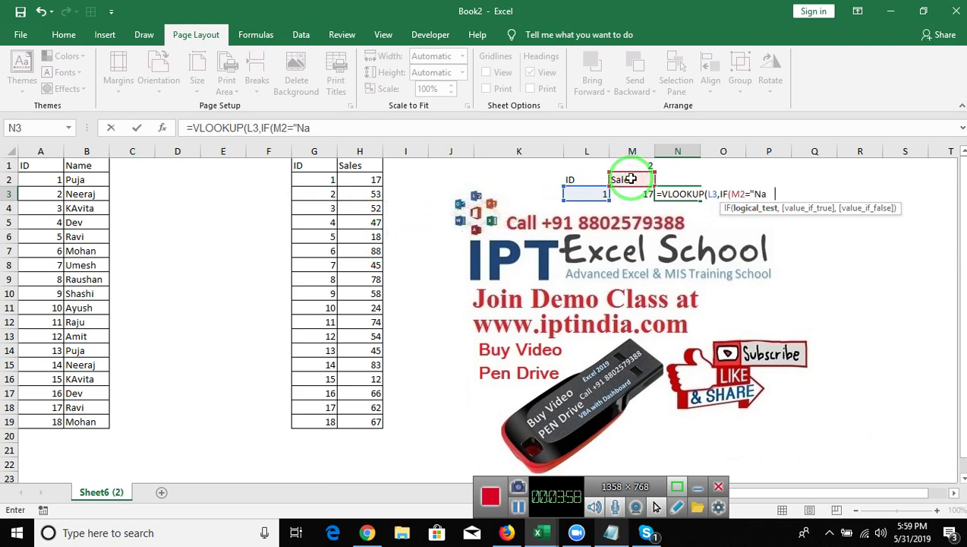
{"action": "type", "text": "me\","}
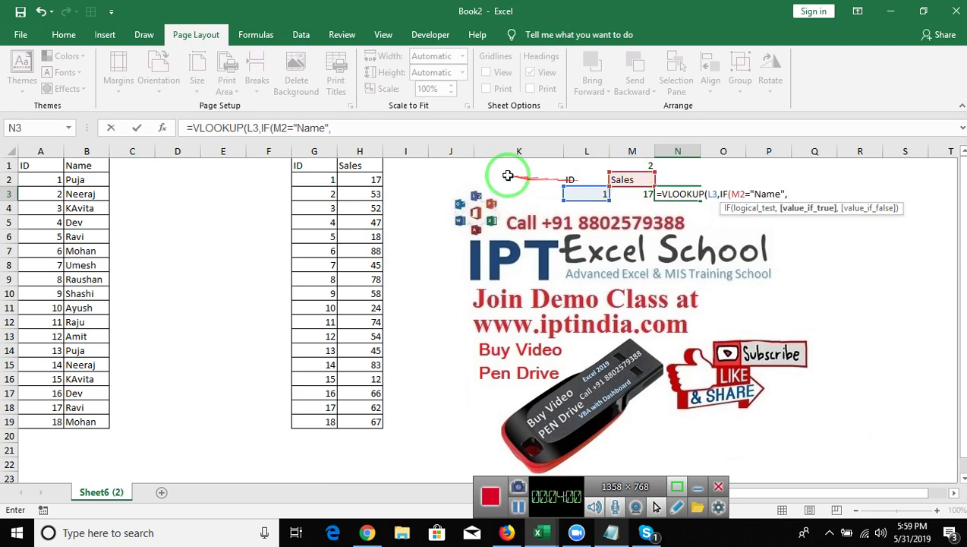
{"action": "left_click", "coordinate": [32, 163]}
{"action": "left_click_drag", "start_coordinate": [32, 162], "coordinate": [83, 420]}
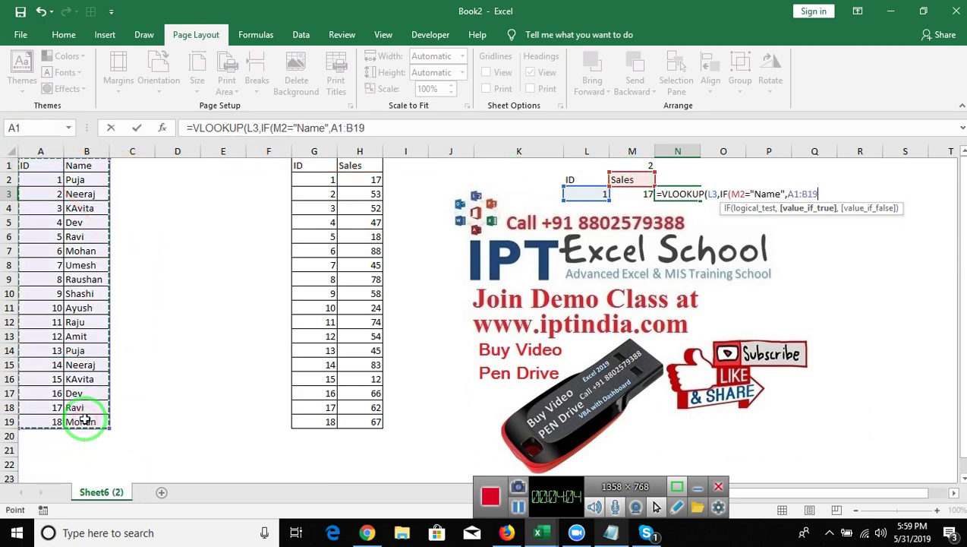
{"action": "type", "text": ","}
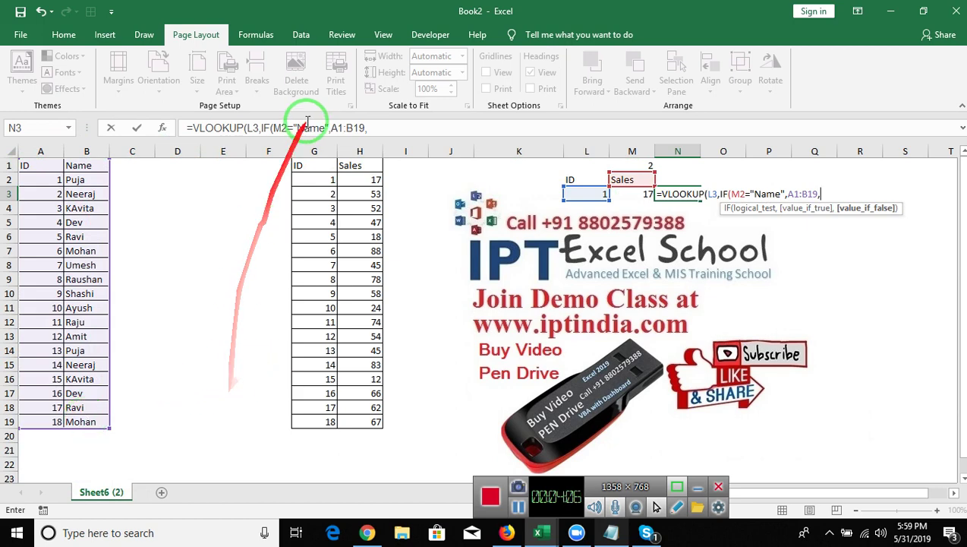
{"action": "mouse_move", "coordinate": [313, 166]}
{"action": "left_mouse_down"}
{"action": "mouse_move", "coordinate": [351, 220]}
{"action": "mouse_move", "coordinate": [351, 415]}
{"action": "left_mouse_up"}
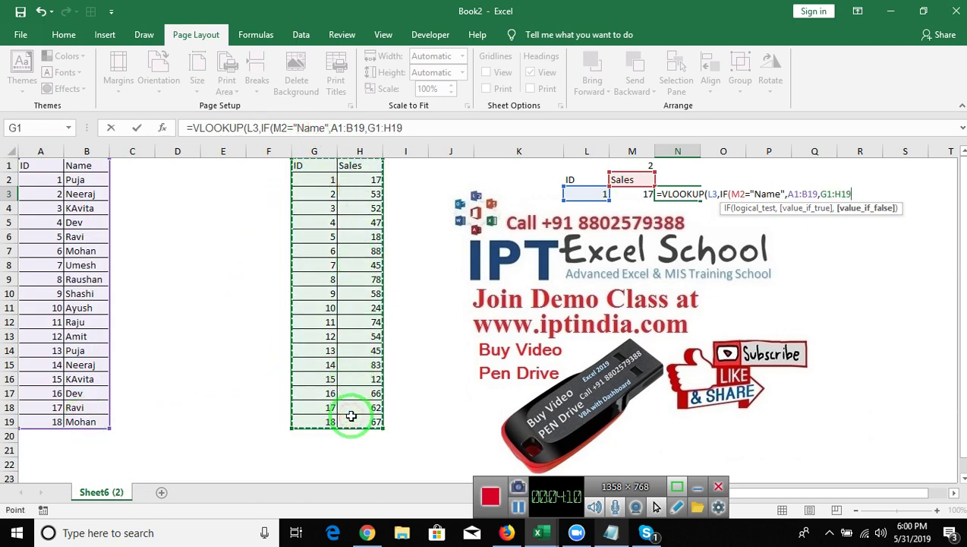
{"action": "type", "text": ")"}
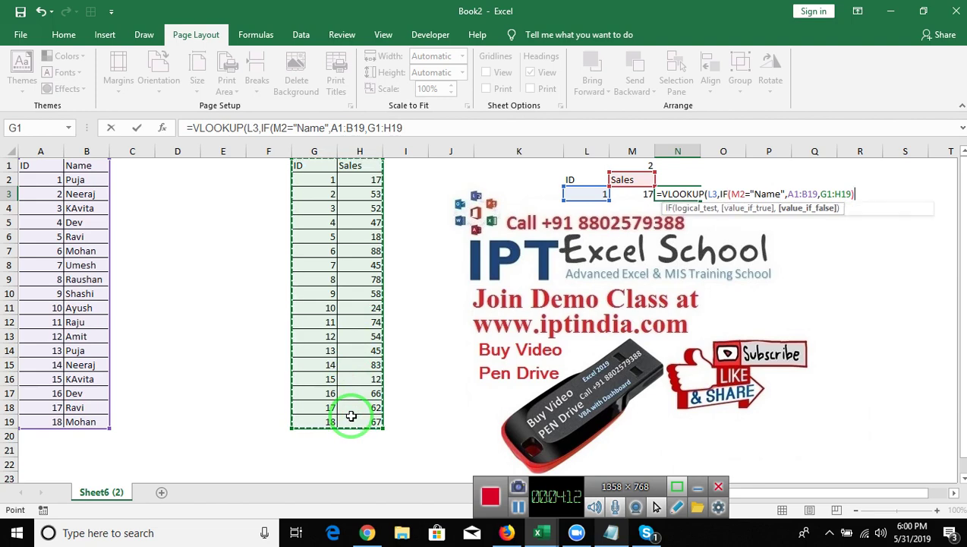
{"action": "type", "text": ",0"}
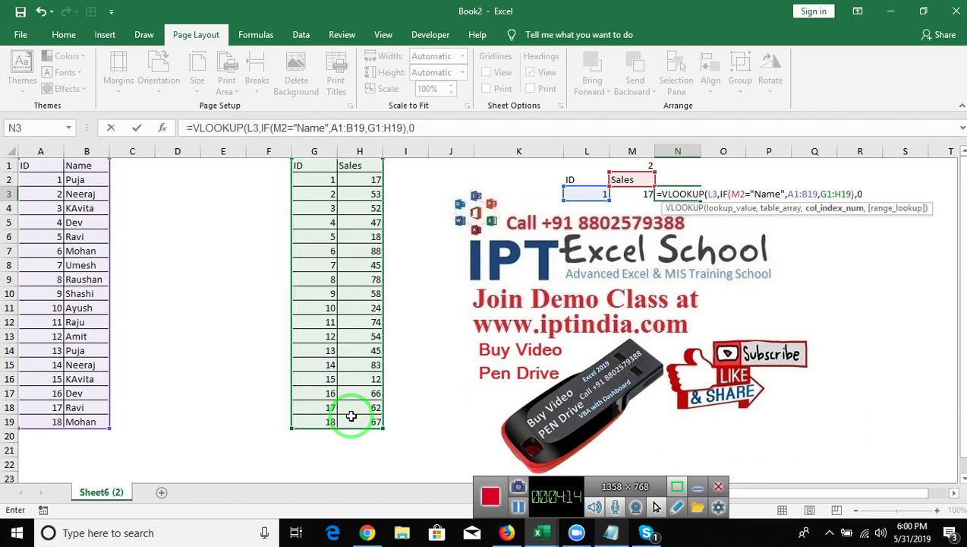
{"action": "type", "text": ")"}
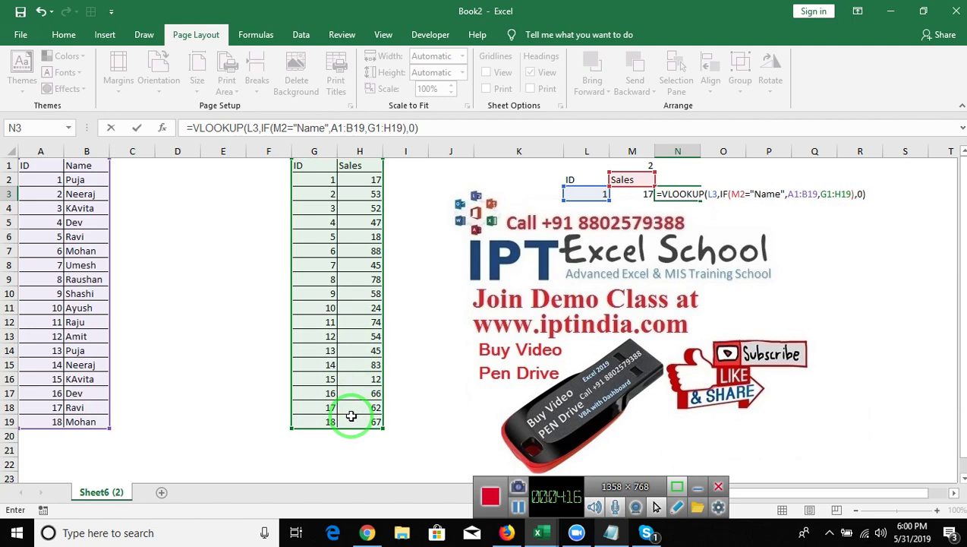
{"action": "key", "text": "ctrl+Return"}
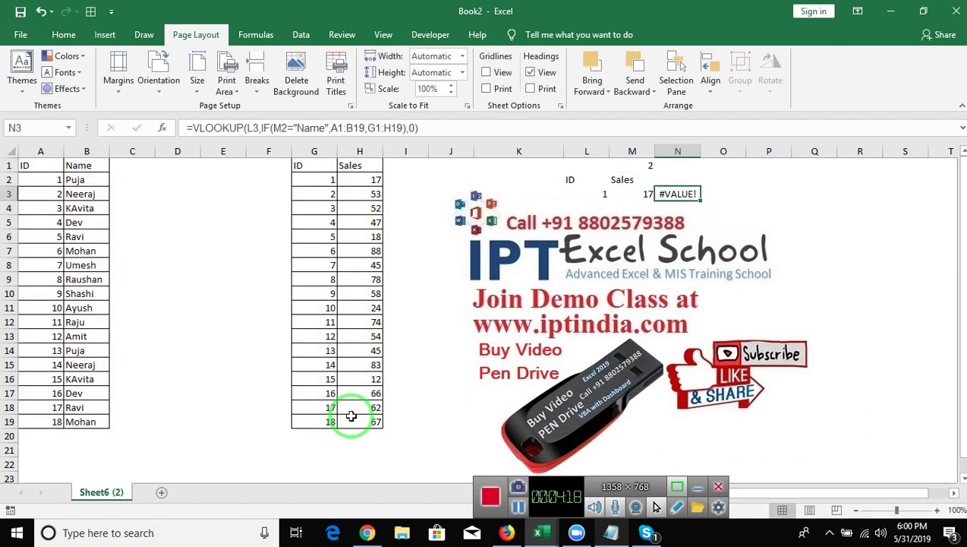
Step: Add column index 2 to N3's formula, ending ...G1:H19),2,0), so it returns 17
{"action": "left_click", "coordinate": [375, 129]}
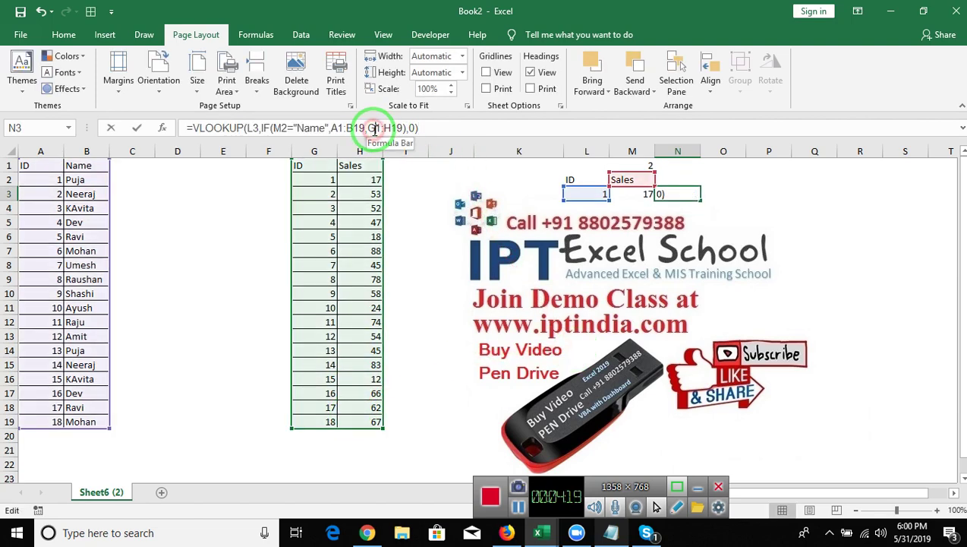
{"action": "left_click", "coordinate": [414, 128]}
{"action": "key", "text": "BackSpace"}
{"action": "type", "text": "2"}
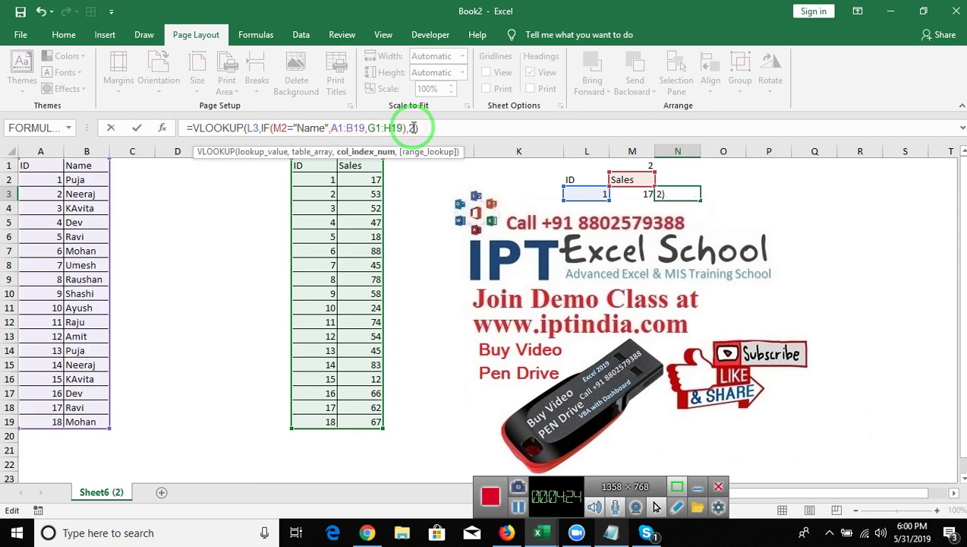
{"action": "type", "text": ",0"}
{"action": "key", "text": "Return"}
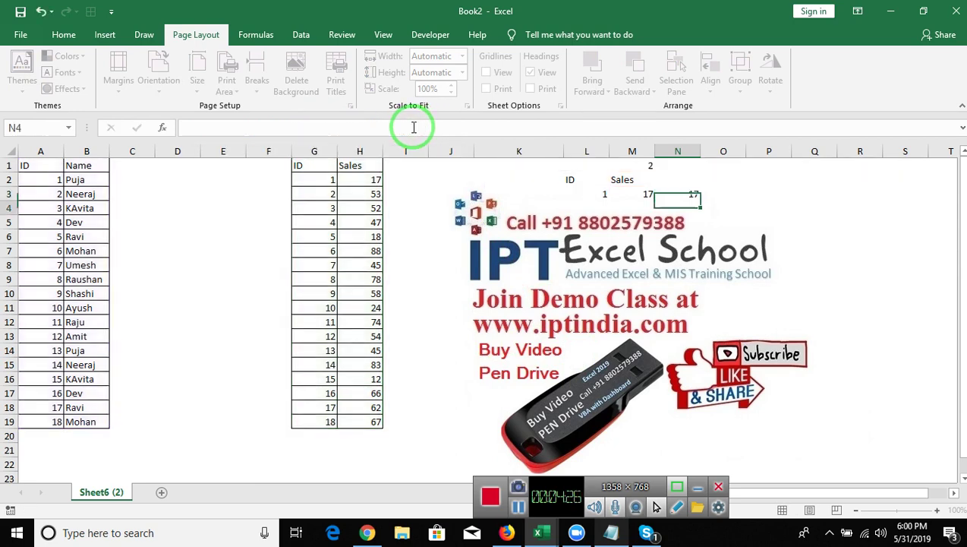
{"action": "key", "text": "Up"}
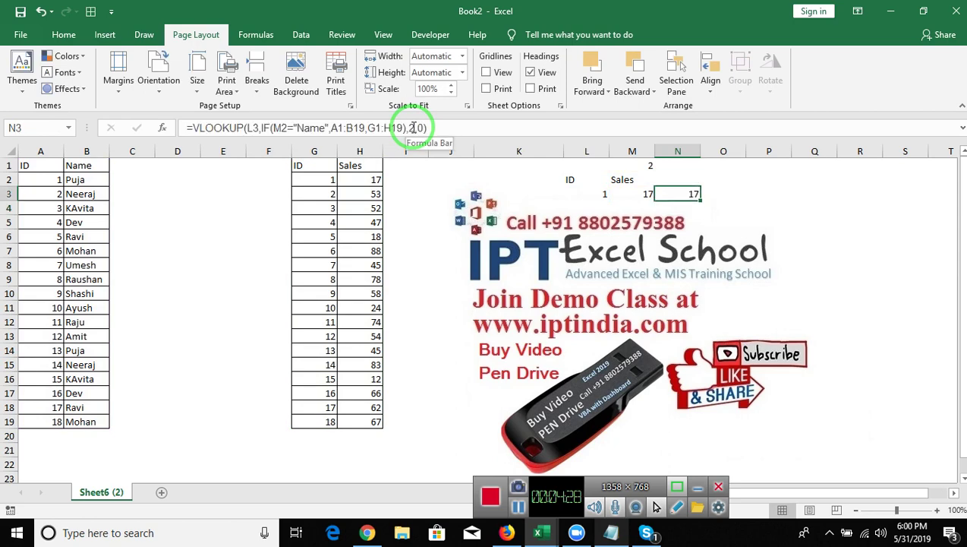
{"action": "left_click", "coordinate": [642, 179]}
Step: Toggle M2 between Sales and Name, leave it on Name, and show the desktop
{"action": "left_click", "coordinate": [661, 180]}
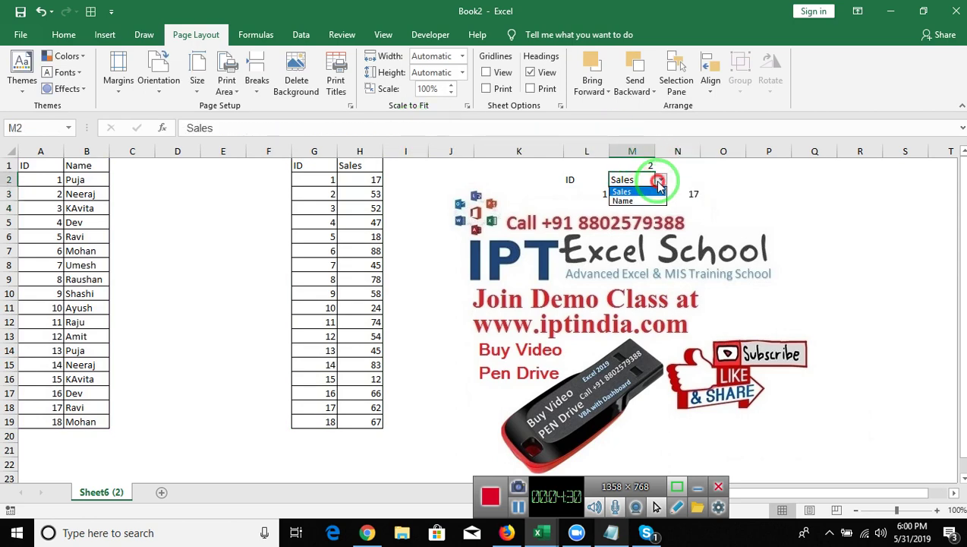
{"action": "left_click", "coordinate": [655, 201]}
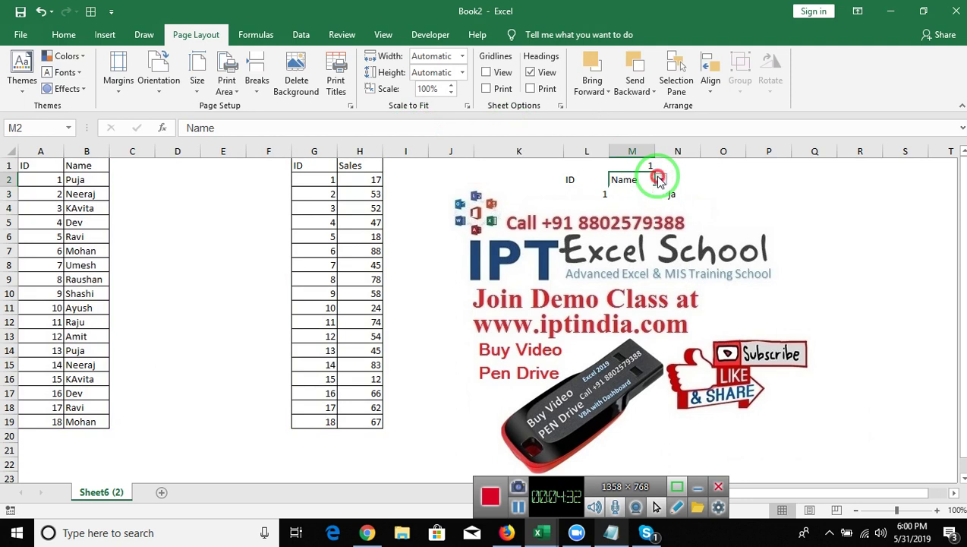
{"action": "left_click", "coordinate": [661, 181]}
{"action": "left_click", "coordinate": [654, 201]}
{"action": "left_click", "coordinate": [661, 180]}
{"action": "left_click", "coordinate": [654, 191]}
{"action": "left_click", "coordinate": [661, 180]}
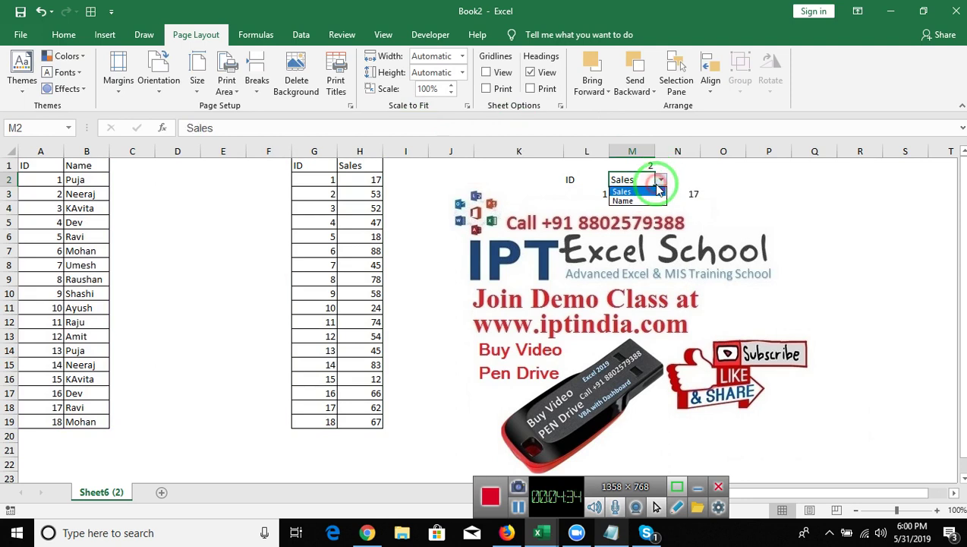
{"action": "left_click", "coordinate": [652, 200]}
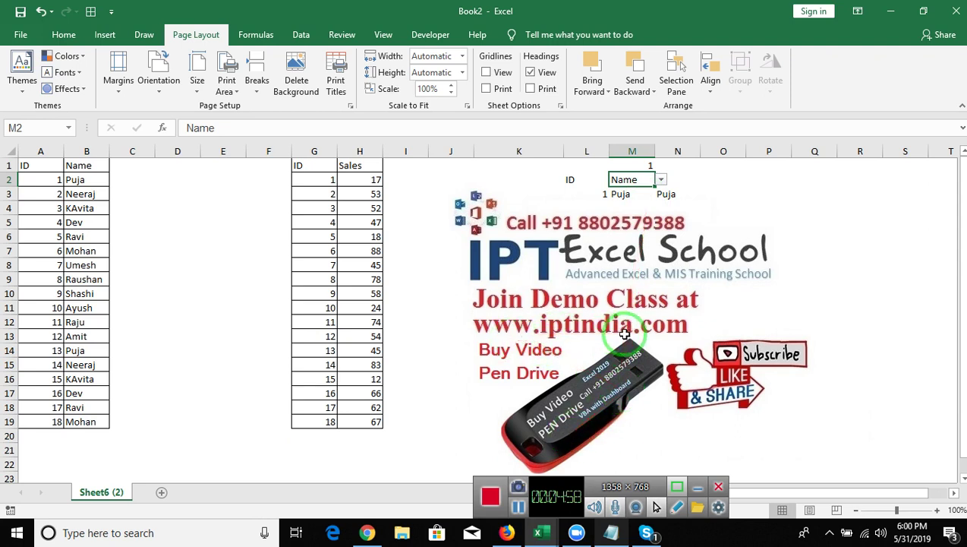
{"action": "key", "text": "super+d"}
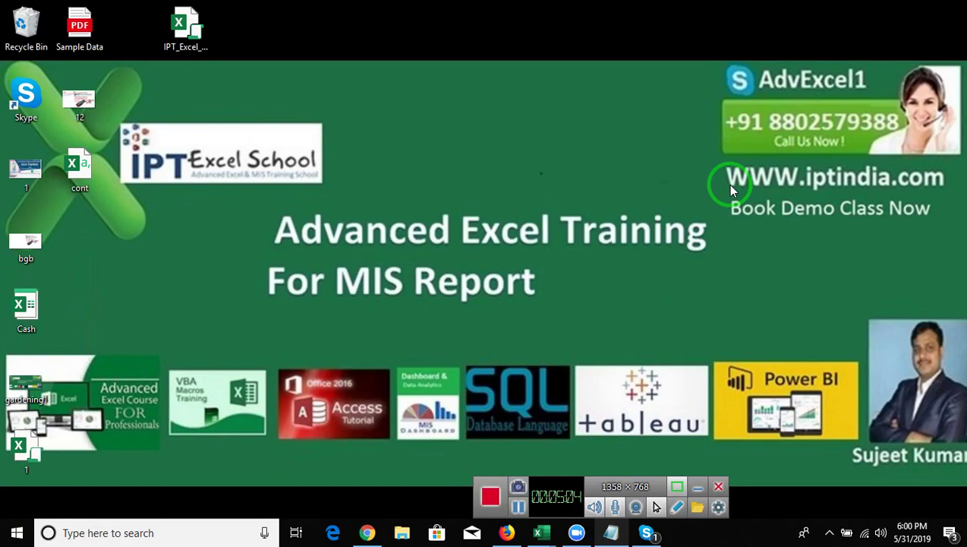
{"action": "left_click", "coordinate": [577, 532]}
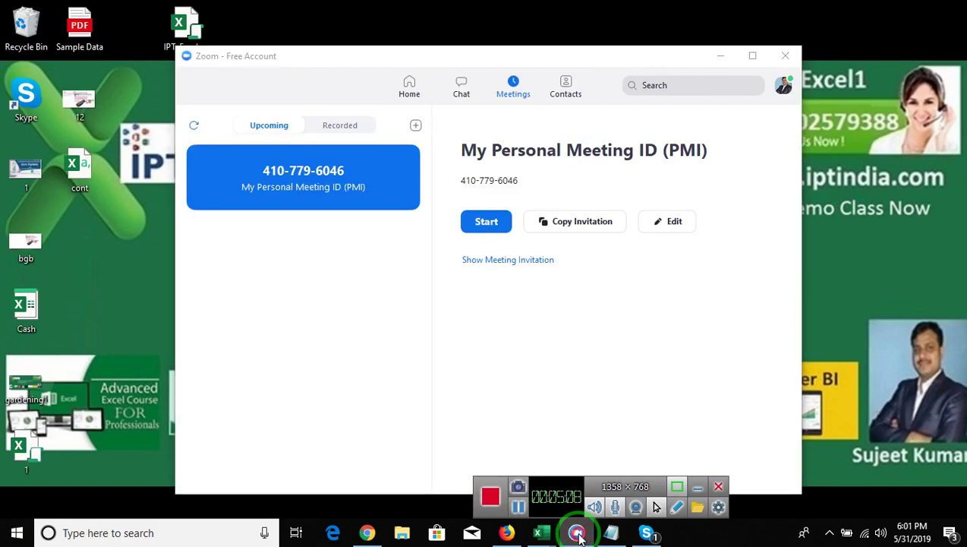
{"action": "left_click", "coordinate": [577, 533]}
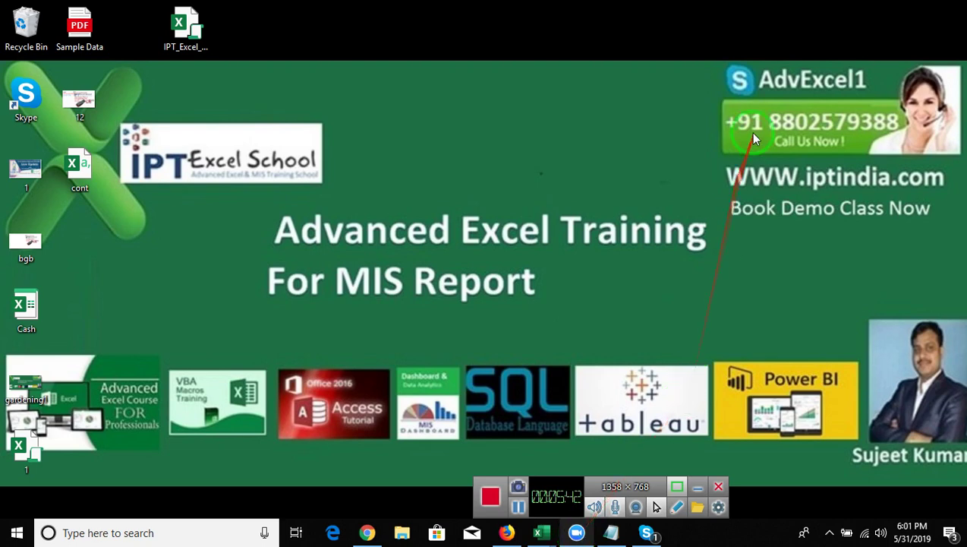
{"action": "left_click", "coordinate": [906, 151]}
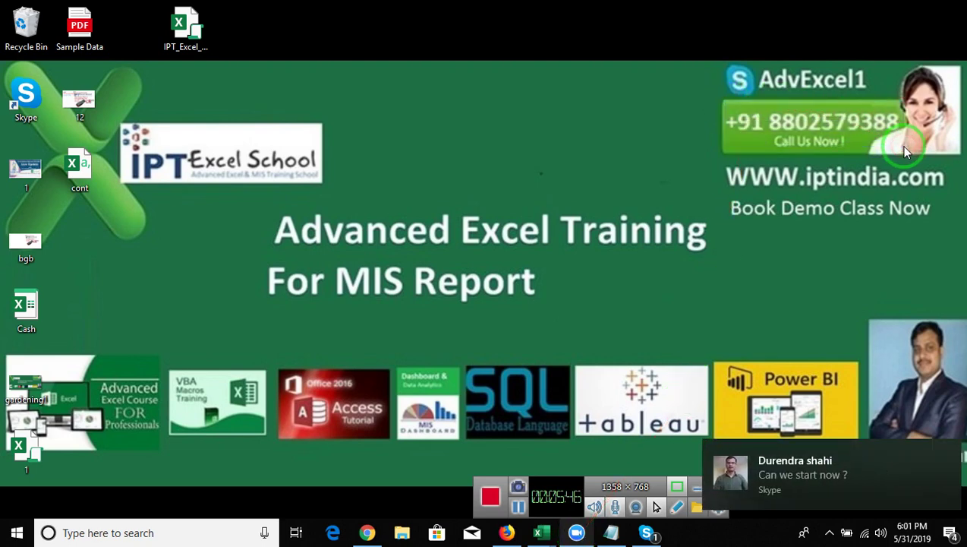